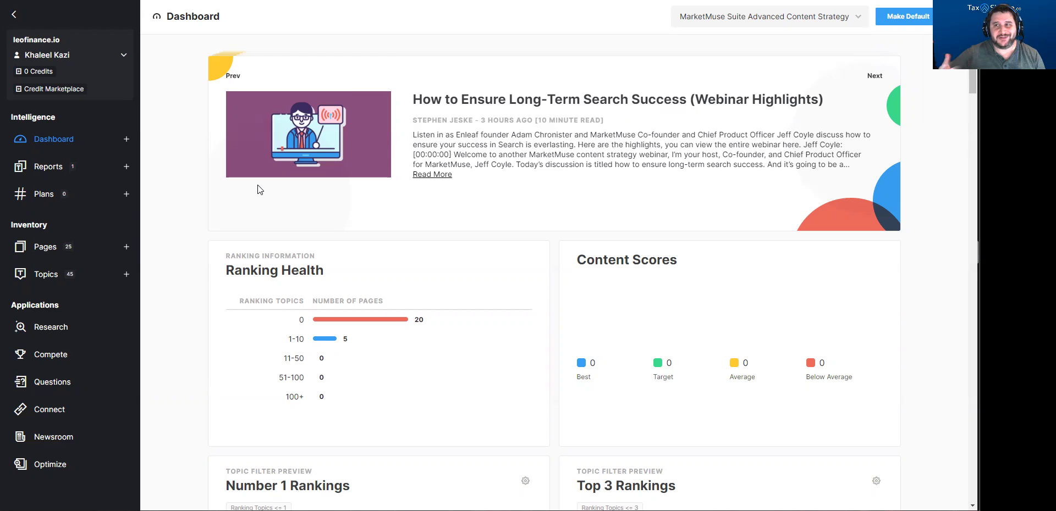
# Step: Run a Research query for the topic "biden capital gains"
pyautogui.click(44, 327)
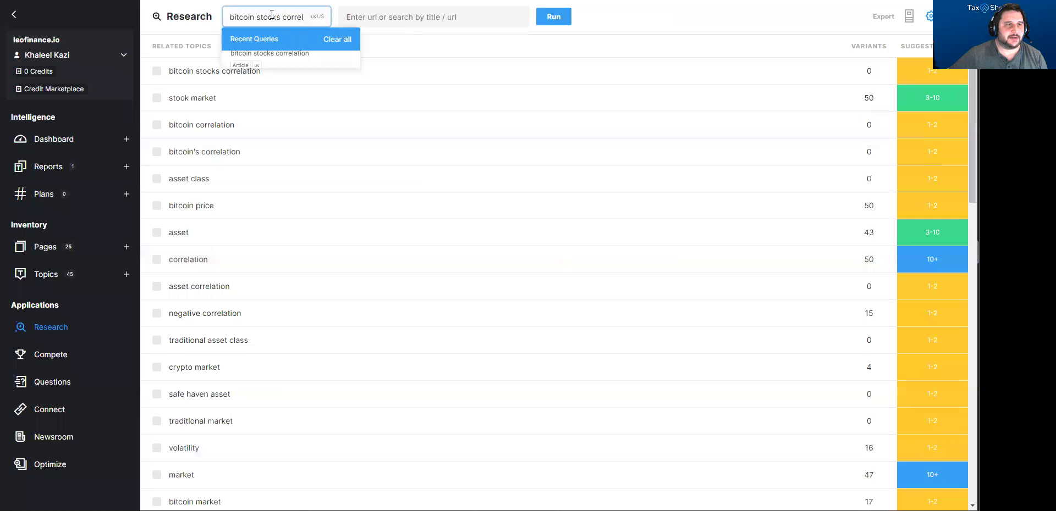
pyautogui.tripleClick(272, 14)
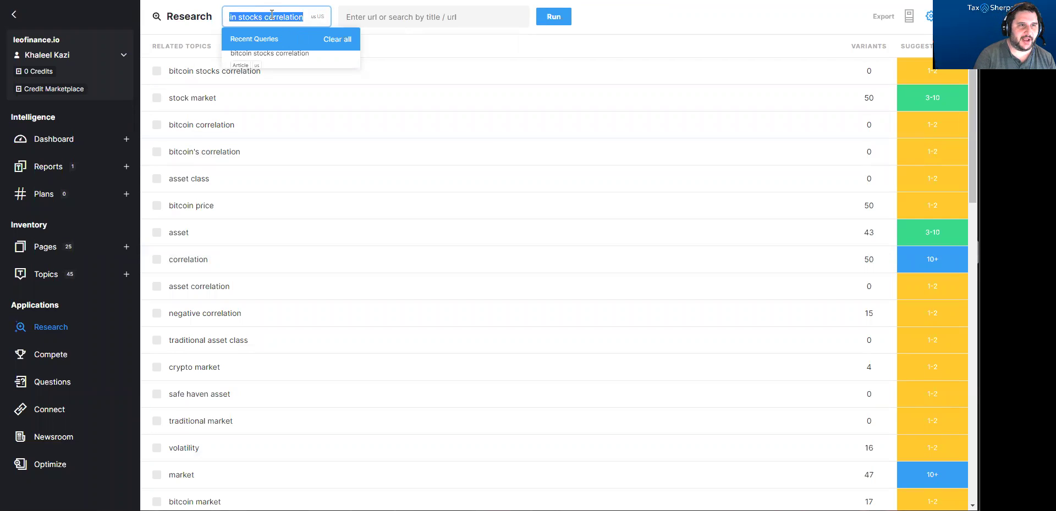
pyautogui.write('biden ')
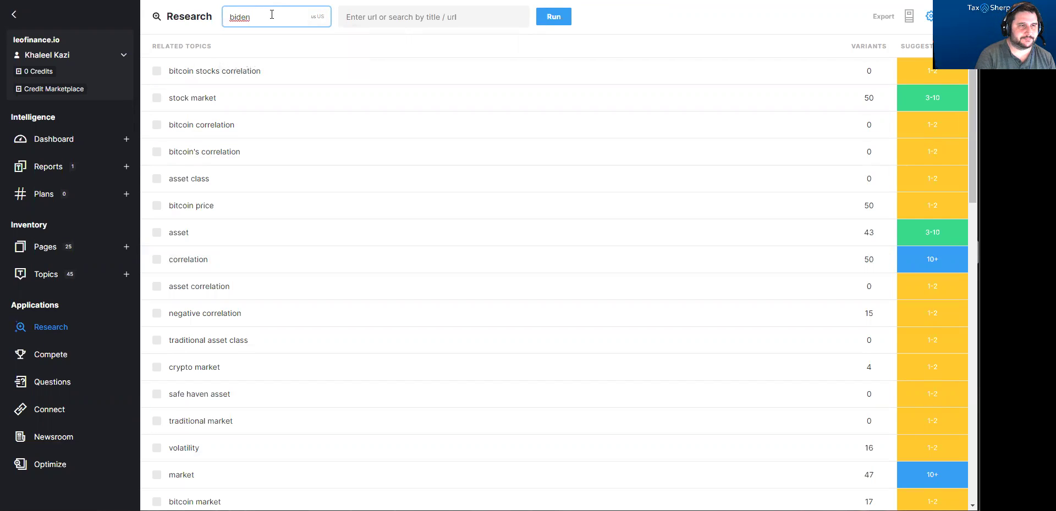
pyautogui.write('capital gains')
pyautogui.press('Return')
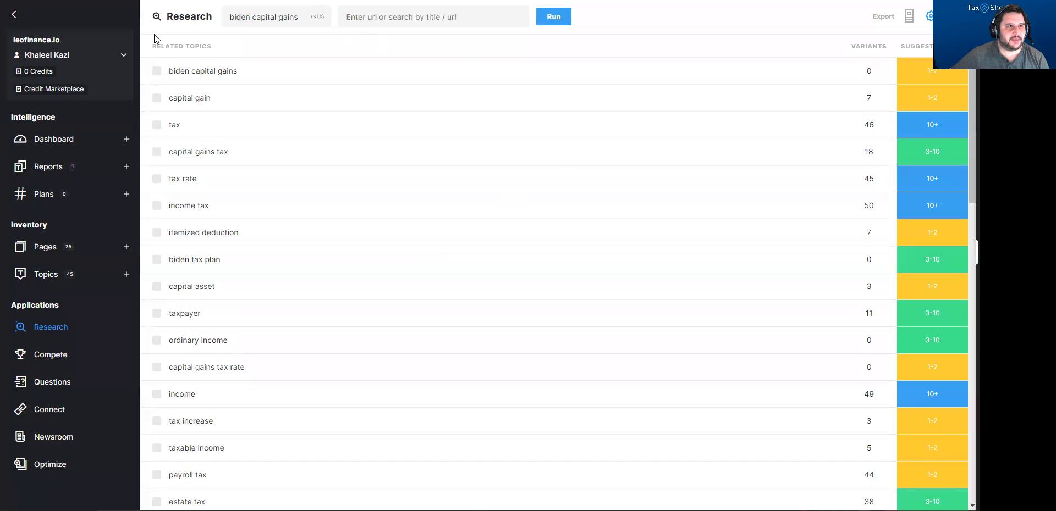
# Step: Select the related topics biden capital gains, capital gain, tax, capital gains tax and tax rate
pyautogui.click(156, 72)
pyautogui.click(156, 97)
pyautogui.click(157, 127)
pyautogui.click(156, 154)
pyautogui.click(157, 181)
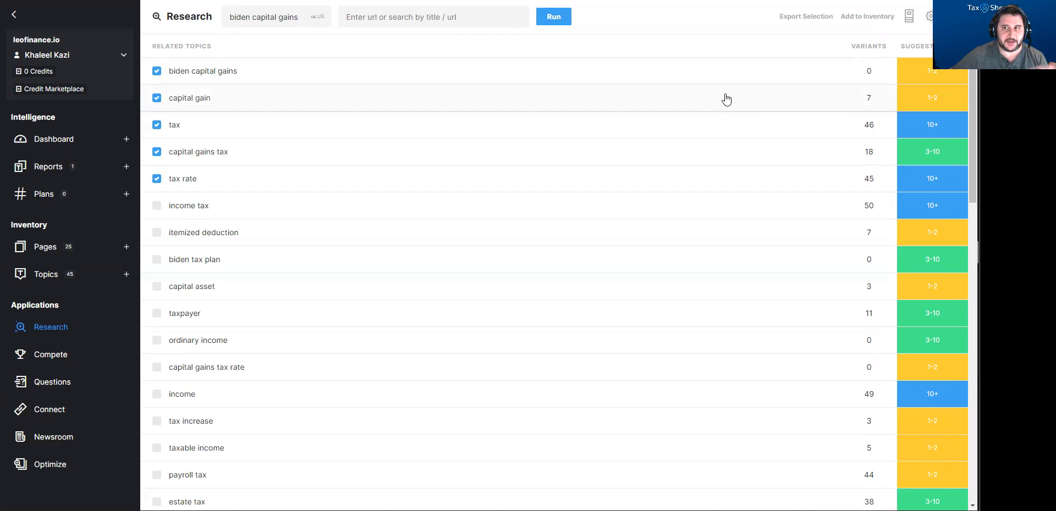
# Step: Add income tax, itemized deduction, biden tax plan, capital asset, taxpayer, ordinary income and capital gains tax rate to the topic selection
pyautogui.scroll(-2, 329, 223)
pyautogui.scroll(-1, 330, 223)
pyautogui.scroll(4, 325, 229)
pyautogui.click(157, 206)
pyautogui.click(157, 233)
pyautogui.click(157, 260)
pyautogui.click(157, 287)
pyautogui.click(157, 314)
pyautogui.click(157, 340)
pyautogui.click(157, 369)
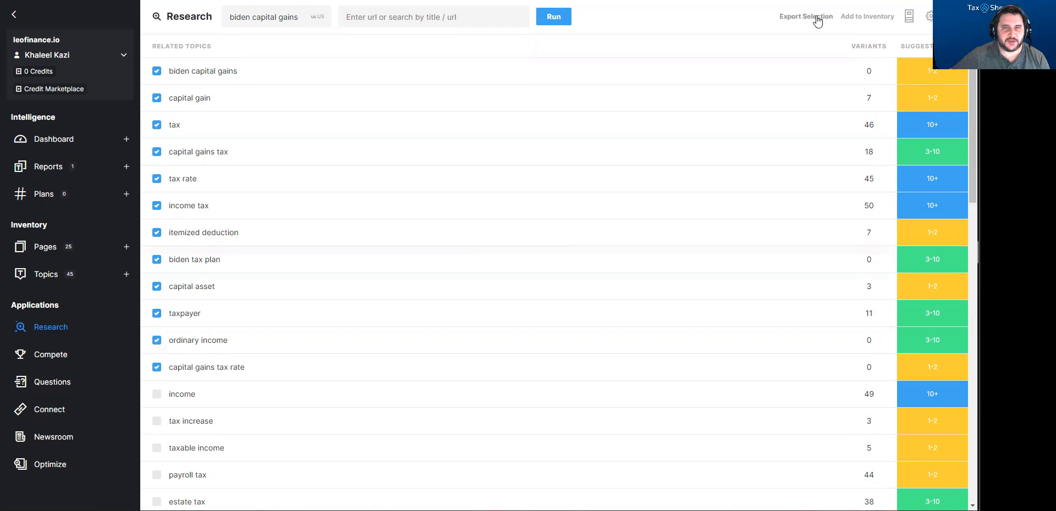
# Step: Add income, tax increase and taxable income to the topic selection, leaving payroll tax unselected
pyautogui.click(157, 396)
pyautogui.click(156, 422)
pyautogui.click(156, 449)
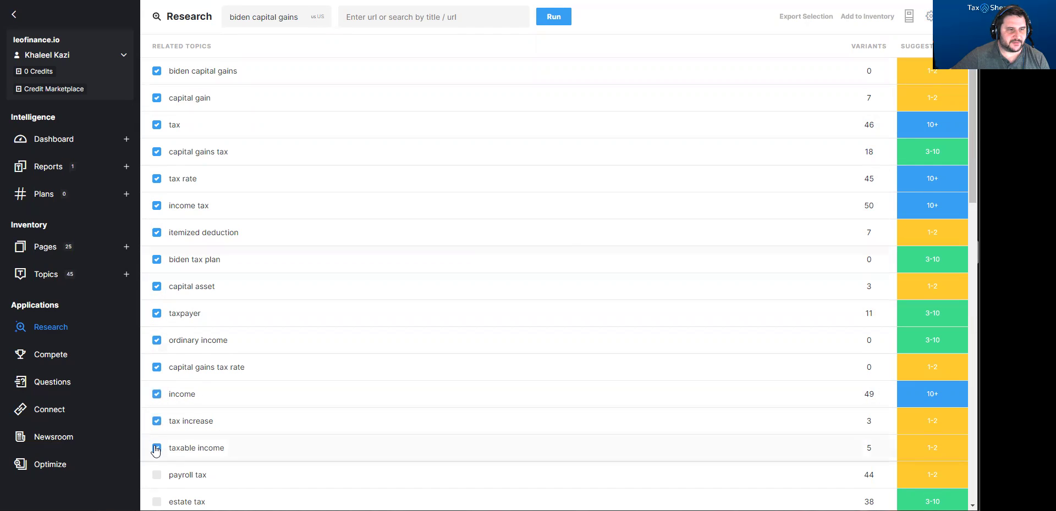
pyautogui.click(157, 475)
pyautogui.scroll(-1, 159, 467)
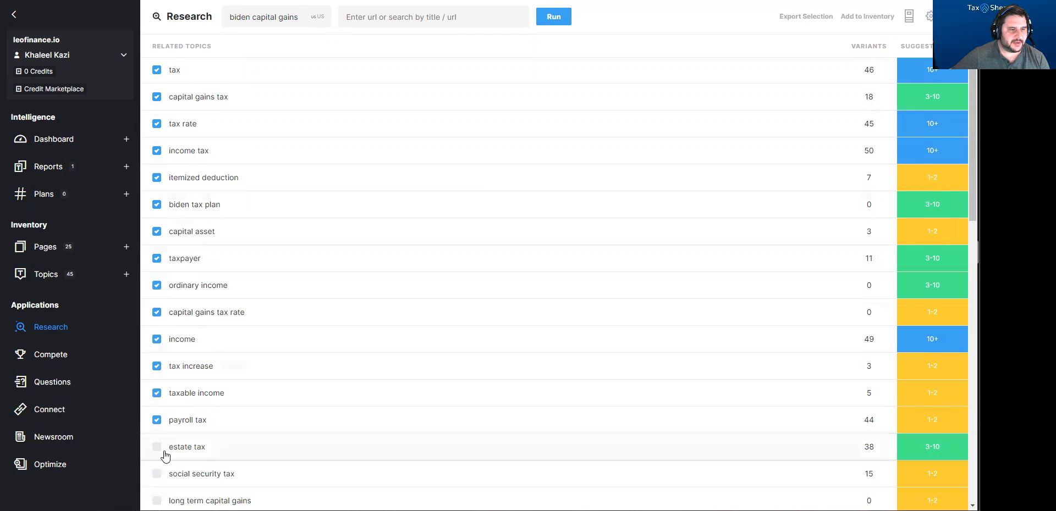
pyautogui.click(157, 421)
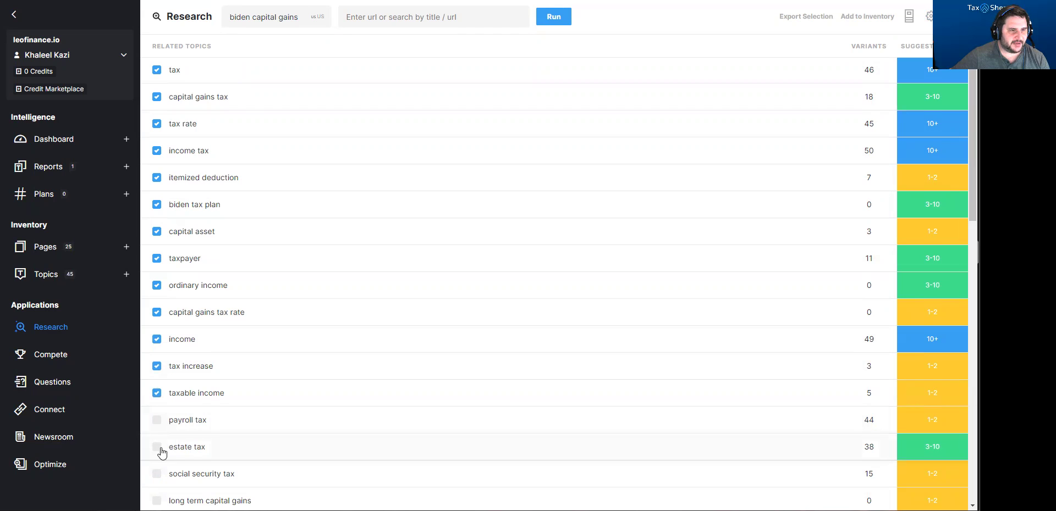
# Step: Add long term capital gains, tax proposal, tax plan and biden plan to the topic selection
pyautogui.scroll(-1, 231, 424)
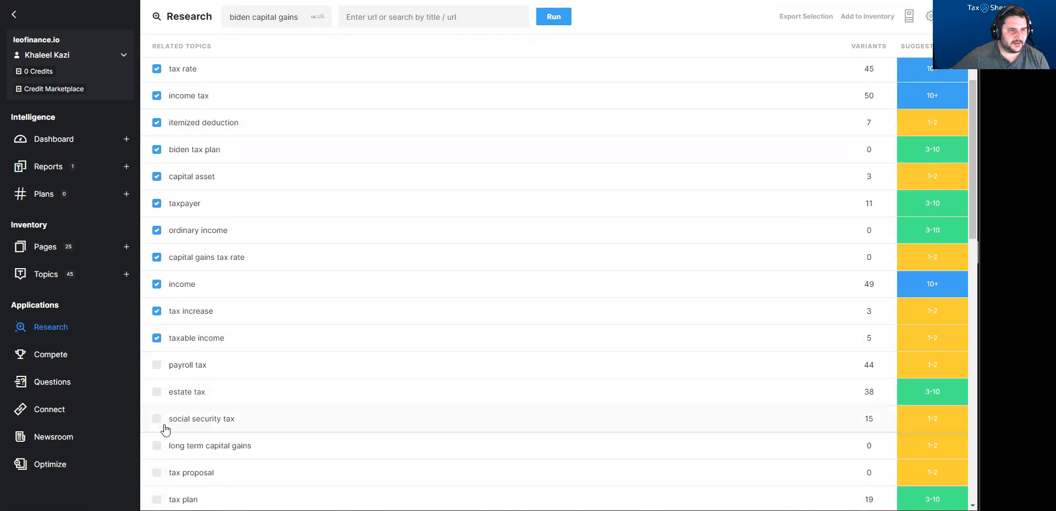
pyautogui.click(157, 448)
pyautogui.scroll(-1, 203, 420)
pyautogui.click(160, 421)
pyautogui.click(161, 447)
pyautogui.click(159, 475)
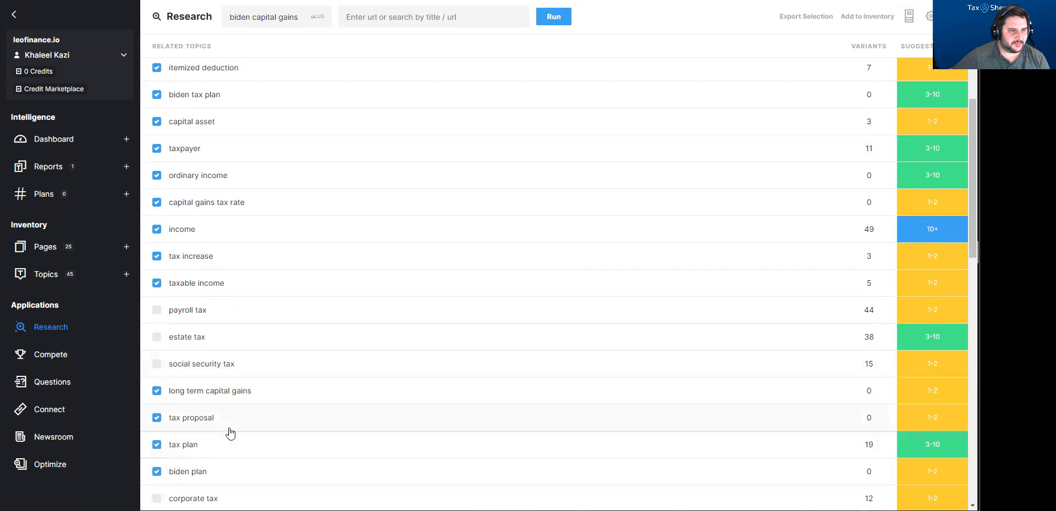
# Step: Add biden's proposal, biden's plan and biden's tax plan to the topic selection
pyautogui.scroll(-3, 209, 432)
pyautogui.click(154, 389)
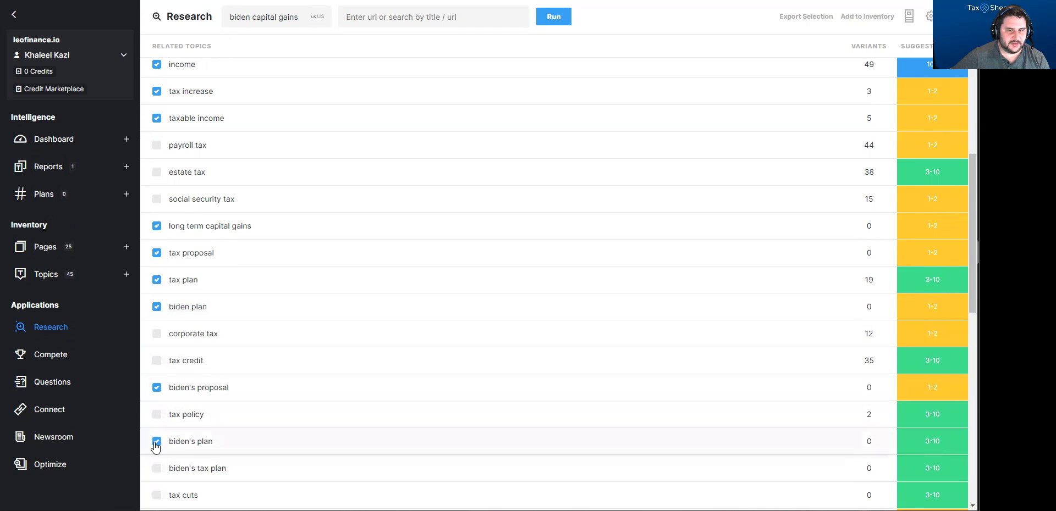
pyautogui.click(157, 468)
# Step: Export the selected research topics as the Excel worksheet "11_19_2020-marketmuse-research-biden capital gains-export"
pyautogui.scroll(4, 407, 384)
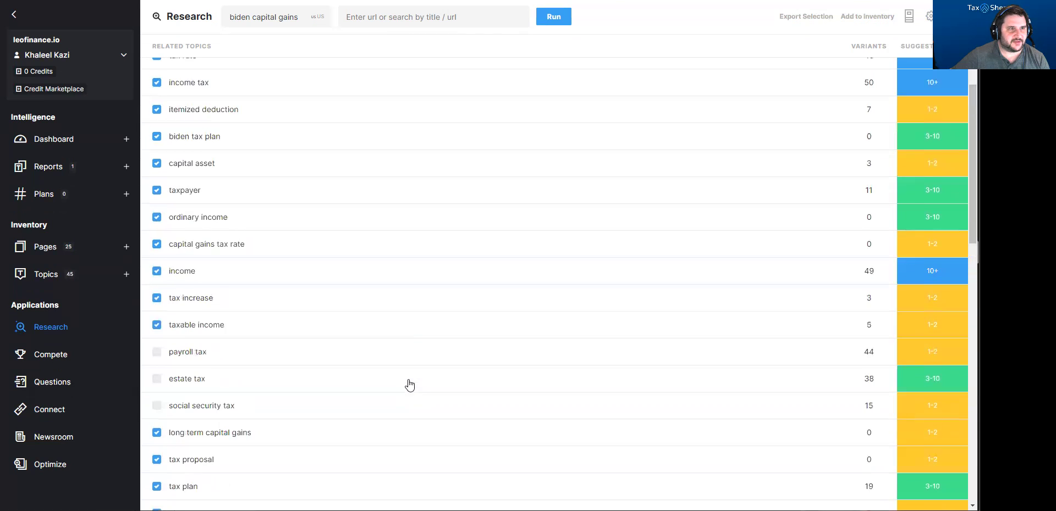
pyautogui.scroll(3, 409, 385)
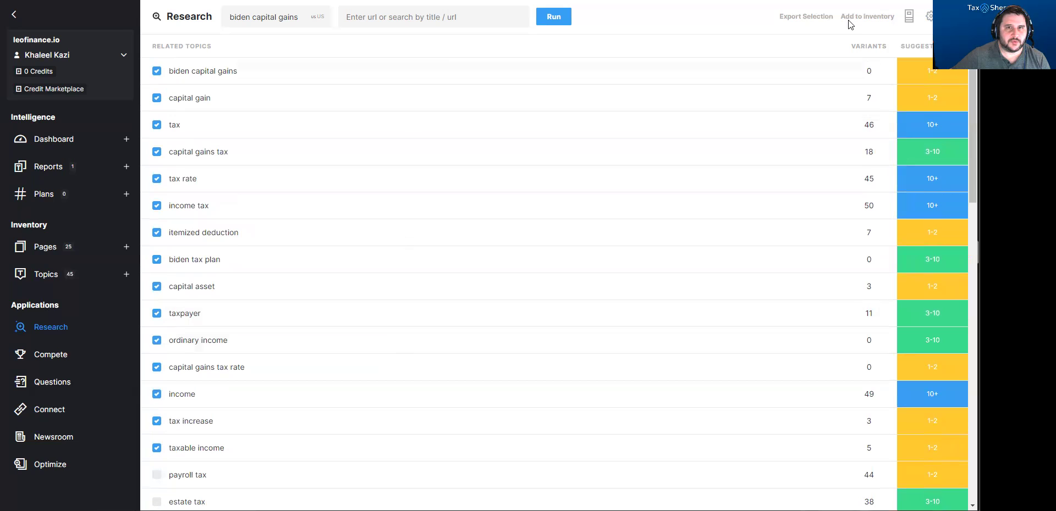
pyautogui.click(805, 20)
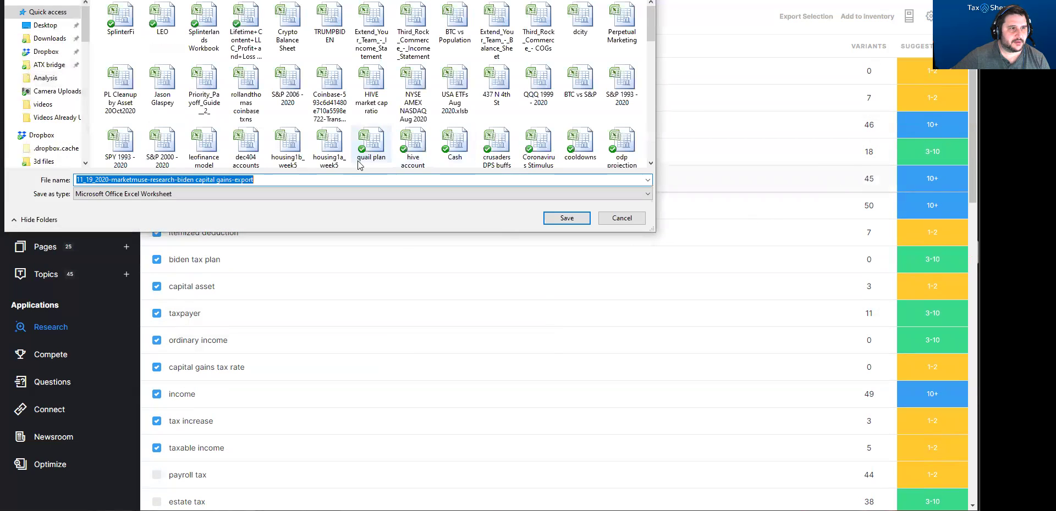
pyautogui.click(566, 218)
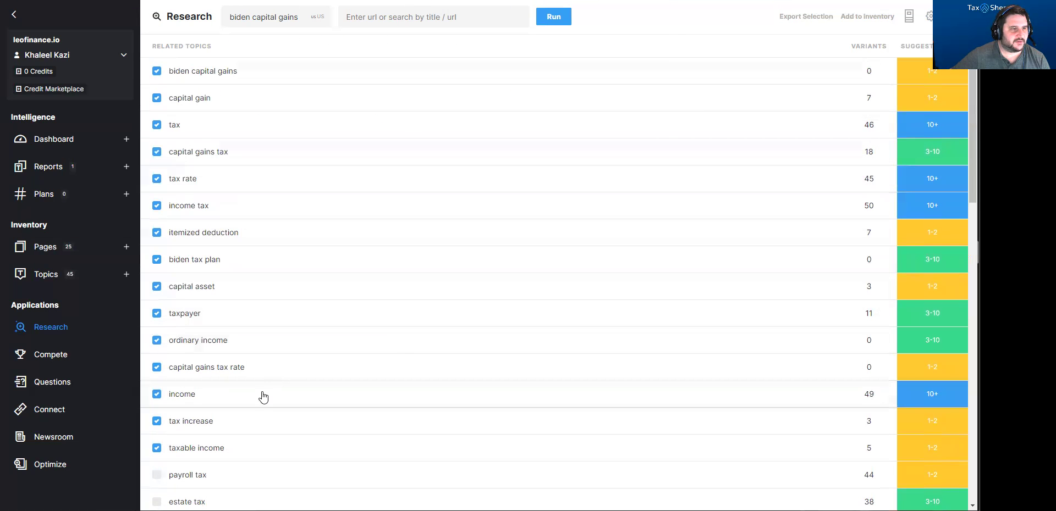
# Step: Run a Compete analysis for the topic "biden capital gains" in place of "earn btc"
pyautogui.click(44, 381)
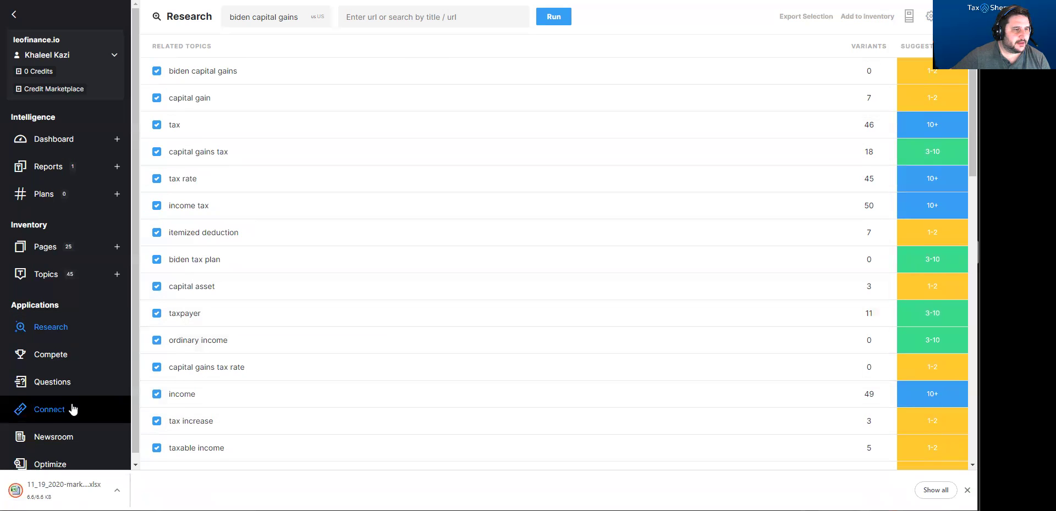
pyautogui.click(75, 355)
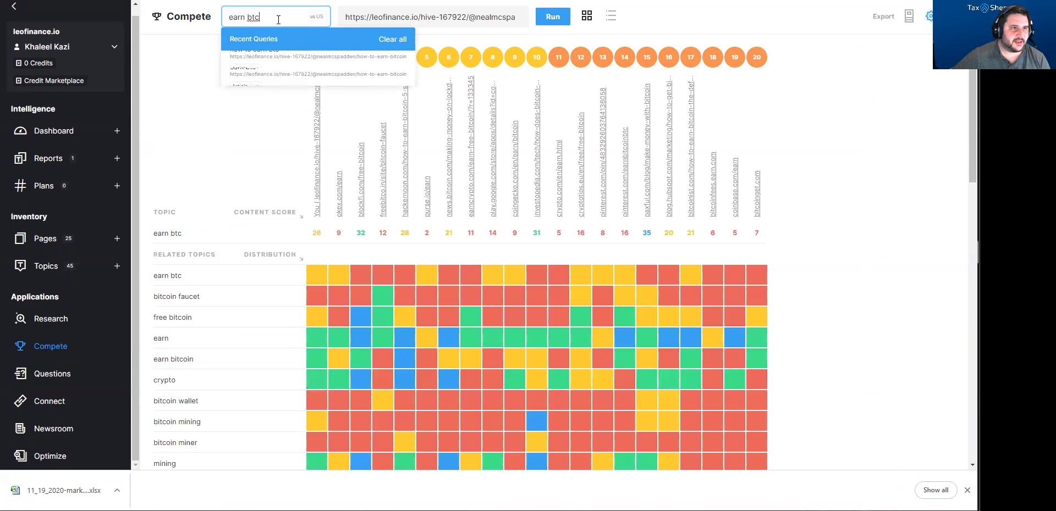
pyautogui.moveTo(278, 20); pyautogui.dragTo(140, 19)
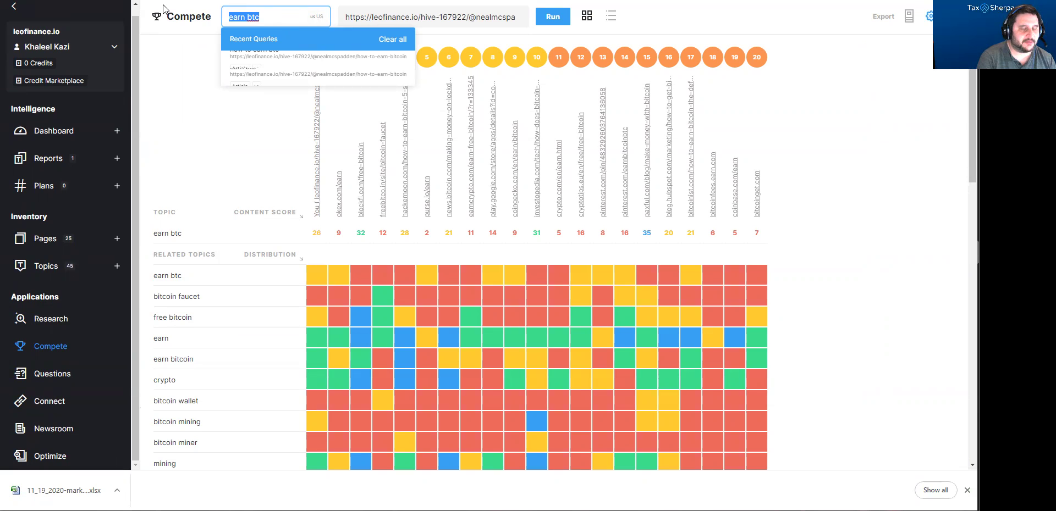
pyautogui.write('biden t')
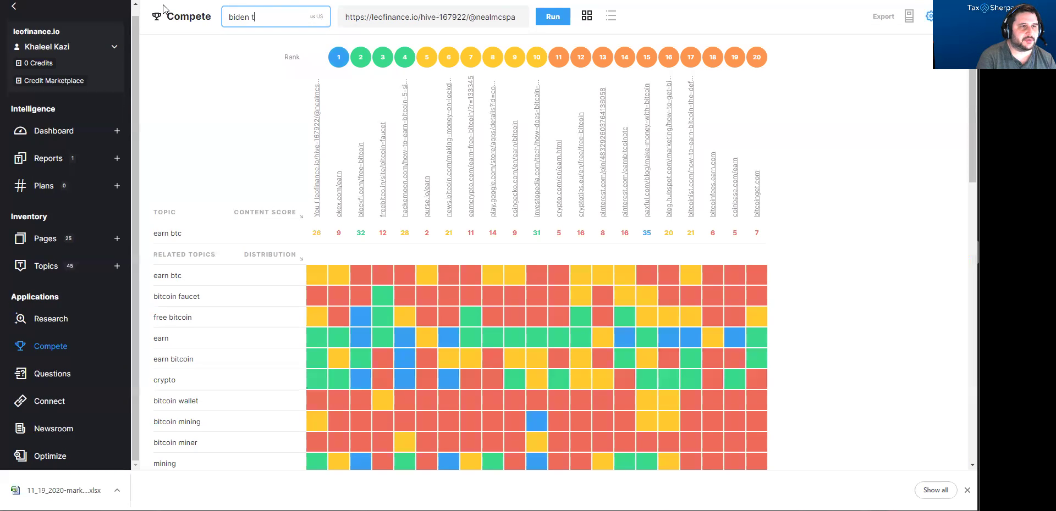
pyautogui.press('BackSpace')
pyautogui.write('capit')
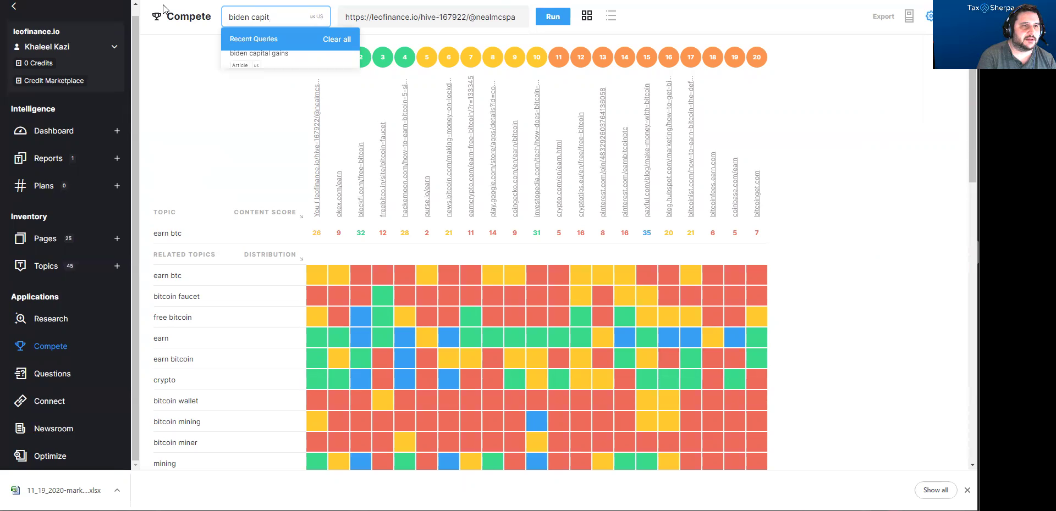
pyautogui.click(284, 61)
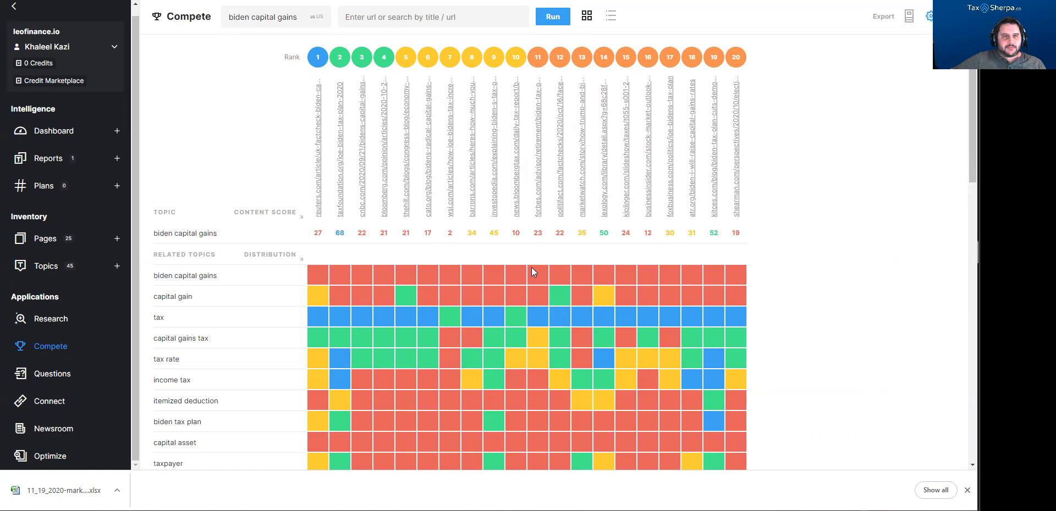
# Step: Examine how the top 20 ranking pages cover each related topic in the Compete heatmap
pyautogui.scroll(-3, 531, 267)
pyautogui.scroll(-6, 419, 209)
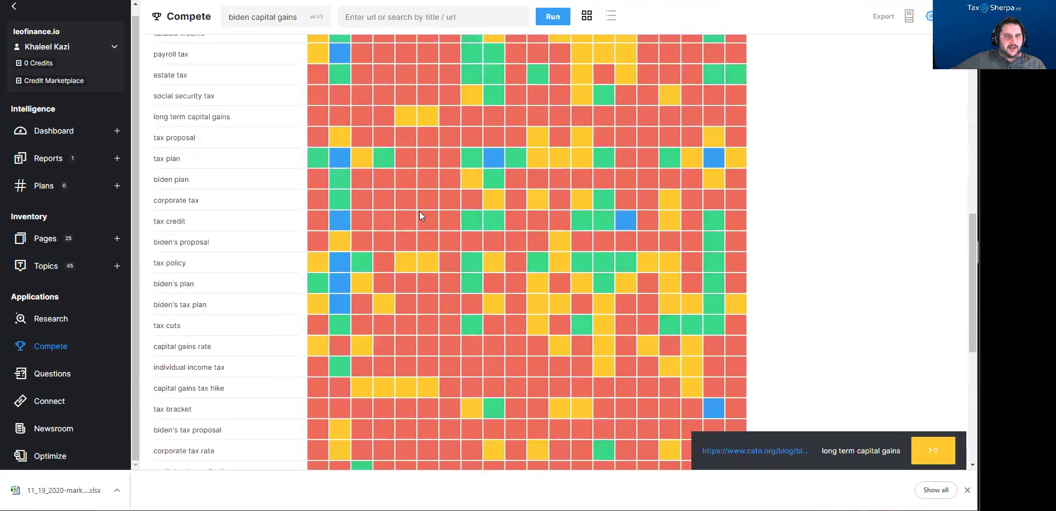
pyautogui.scroll(-3, 469, 180)
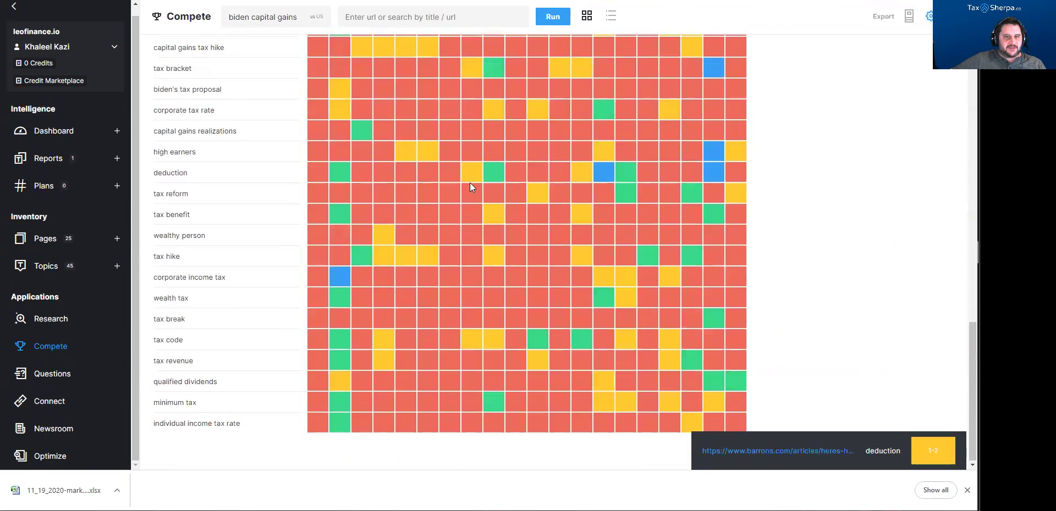
pyautogui.scroll(15, 475, 297)
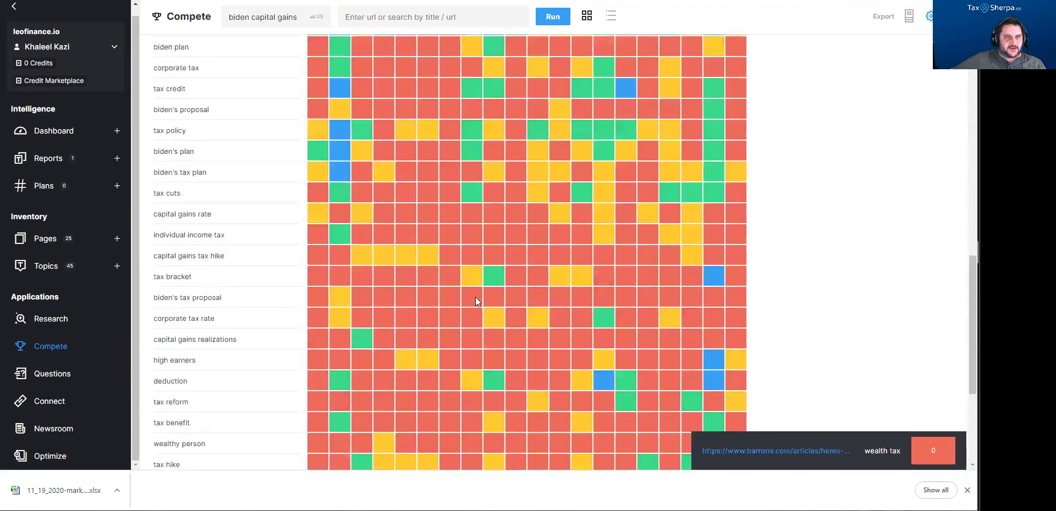
pyautogui.scroll(-15, 342, 290)
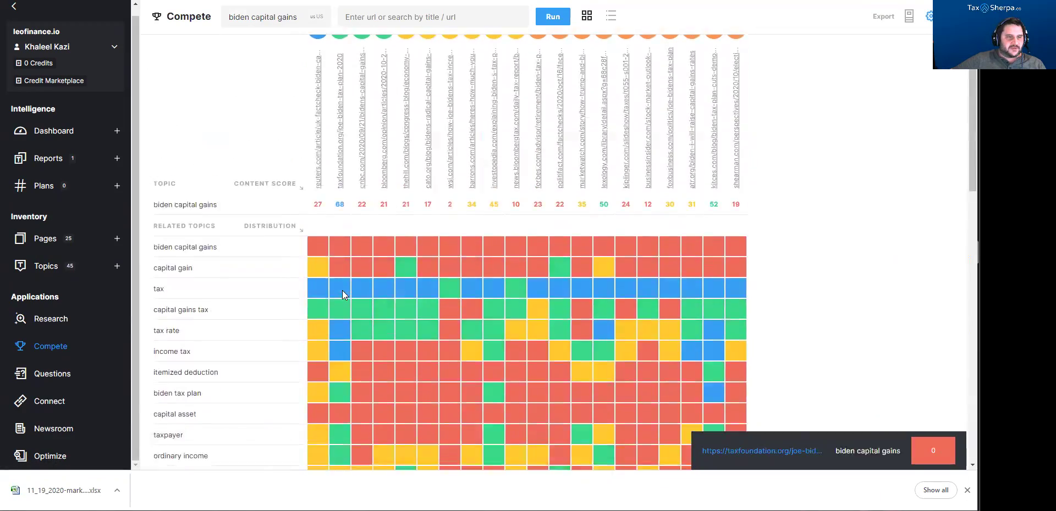
pyautogui.scroll(15, 341, 289)
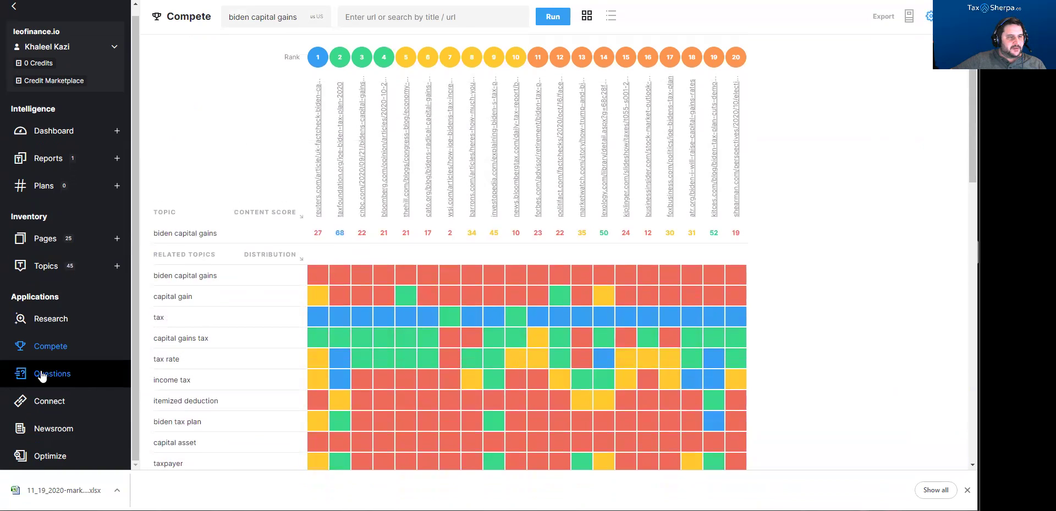
# Step: Run a Questions query for "biden capital gains" and export the questions as "11_19_2020-marketmuse-questions-biden capital gains-export"
pyautogui.click(41, 376)
pyautogui.doubleClick(266, 13)
pyautogui.press('BackSpace')
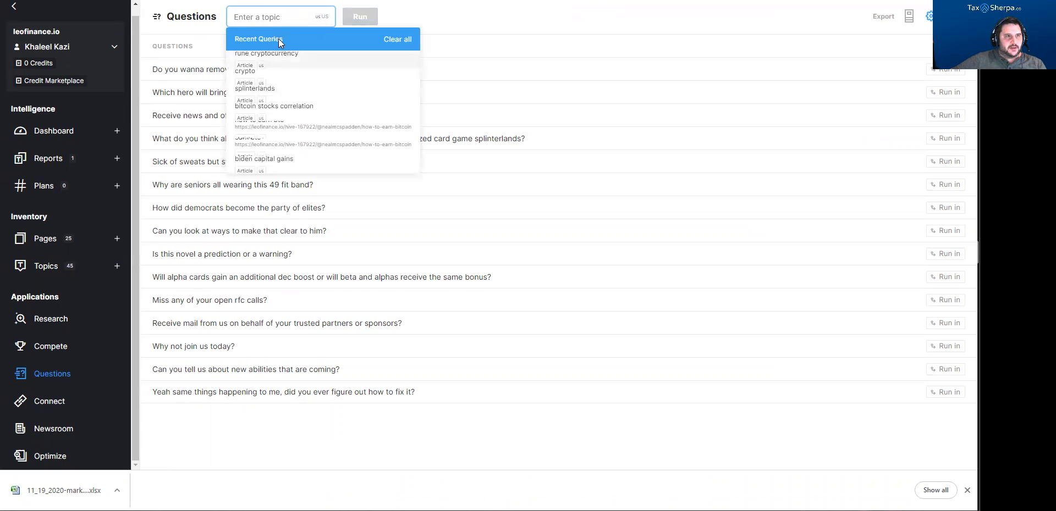
pyautogui.write('biden')
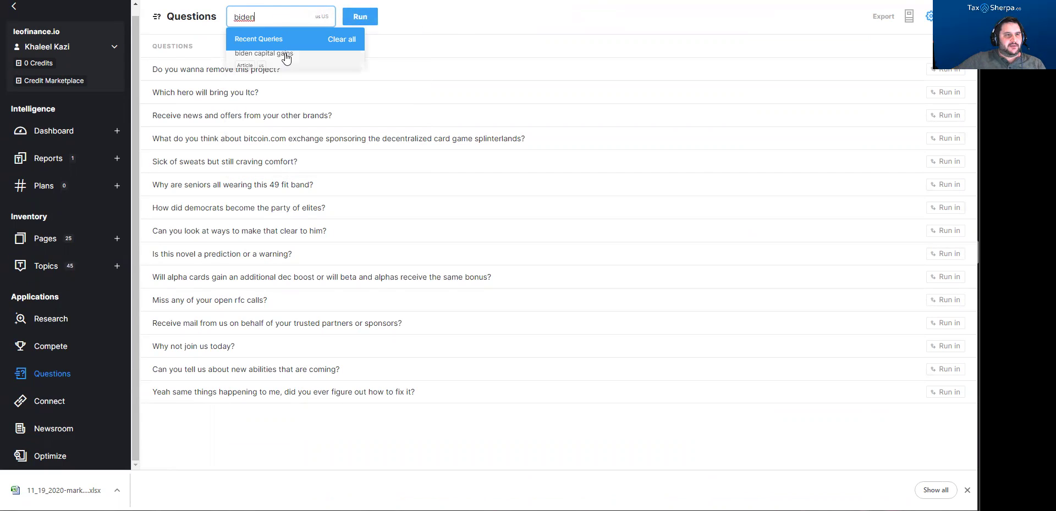
pyautogui.click(282, 54)
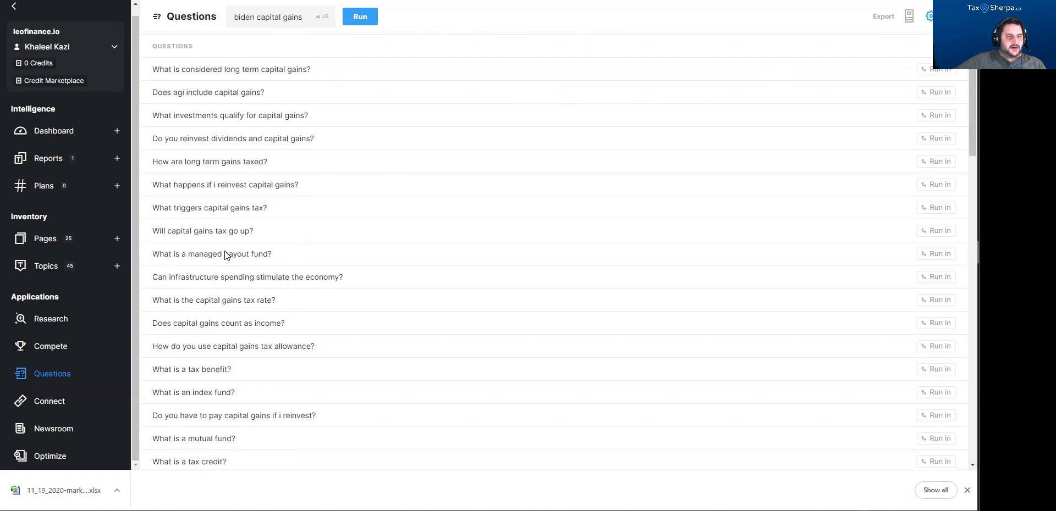
pyautogui.click(879, 21)
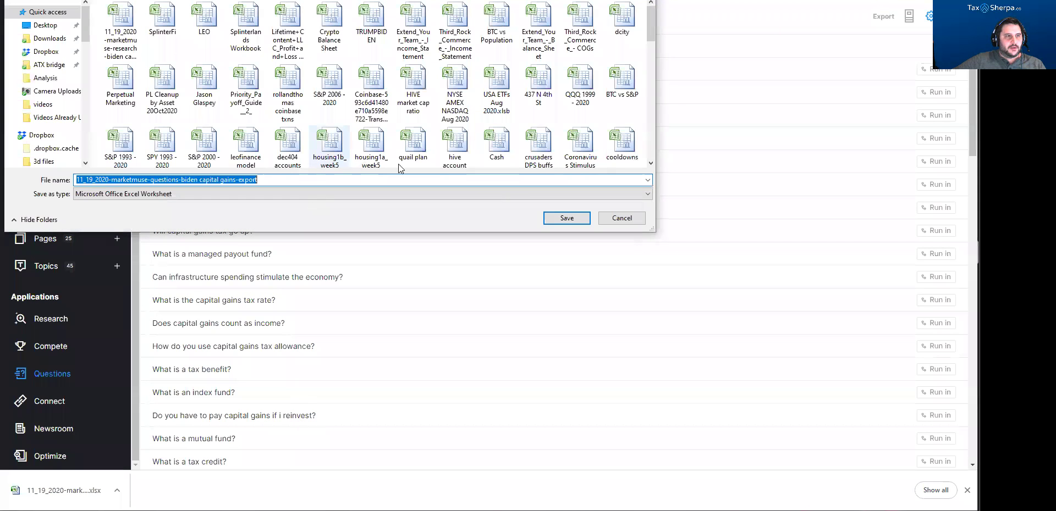
pyautogui.click(566, 217)
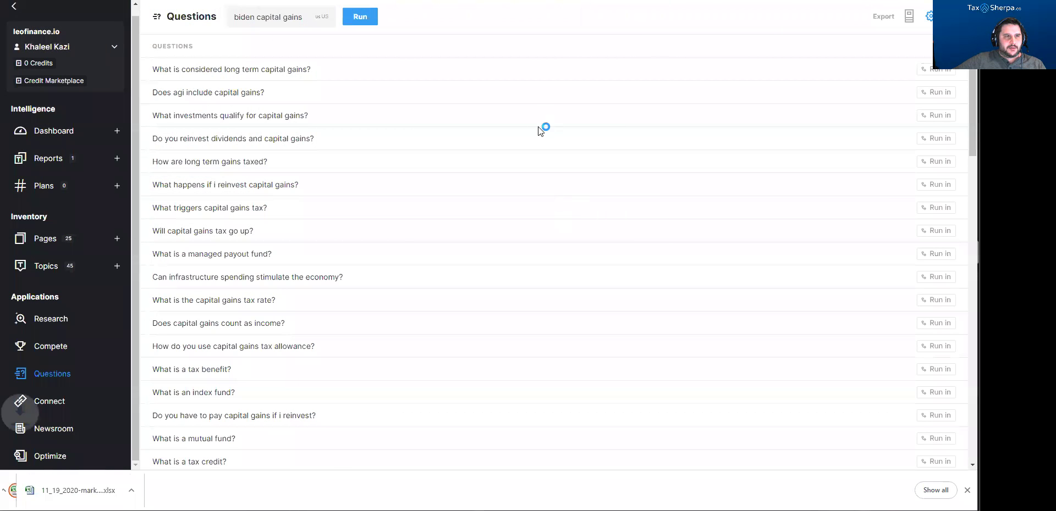
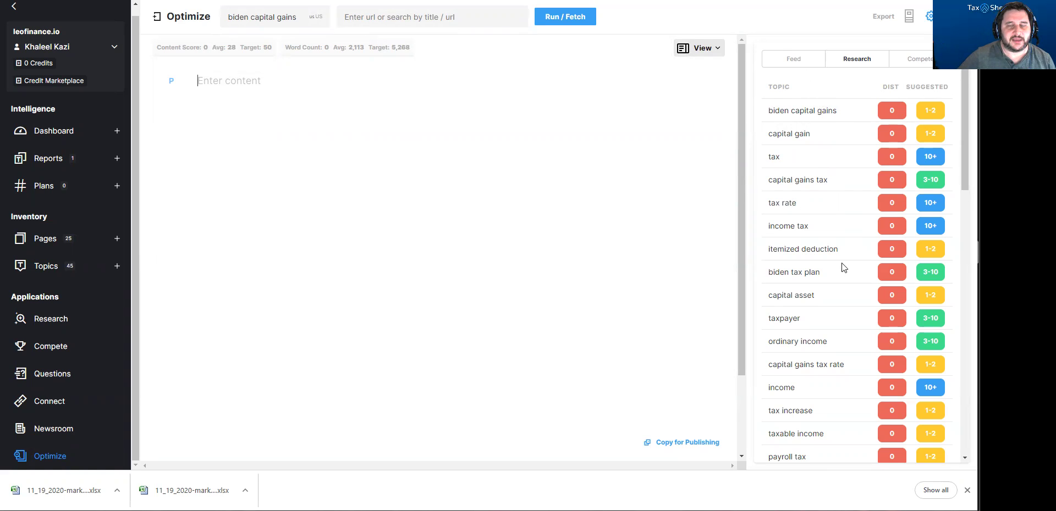
# Step: Review the research topics and their suggested distribution for biden capital gains in Optimize
pyautogui.scroll(-1, 852, 266)
pyautogui.scroll(-10, 846, 272)
pyautogui.scroll(12, 843, 275)
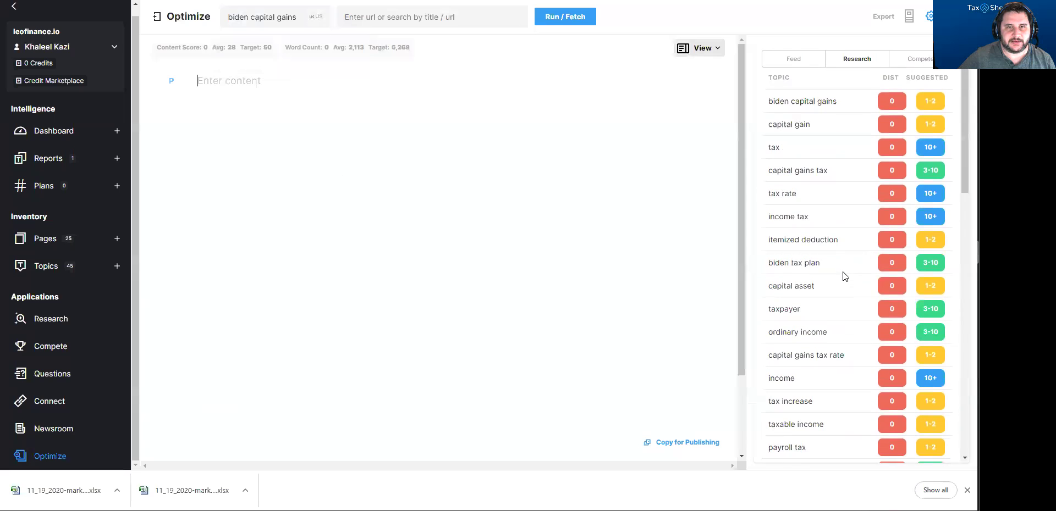
# Step: Write "What is Biden's Proposal for Capital Gains Taxes?" as the article's opening line and start a new paragraph below it
pyautogui.click(271, 101)
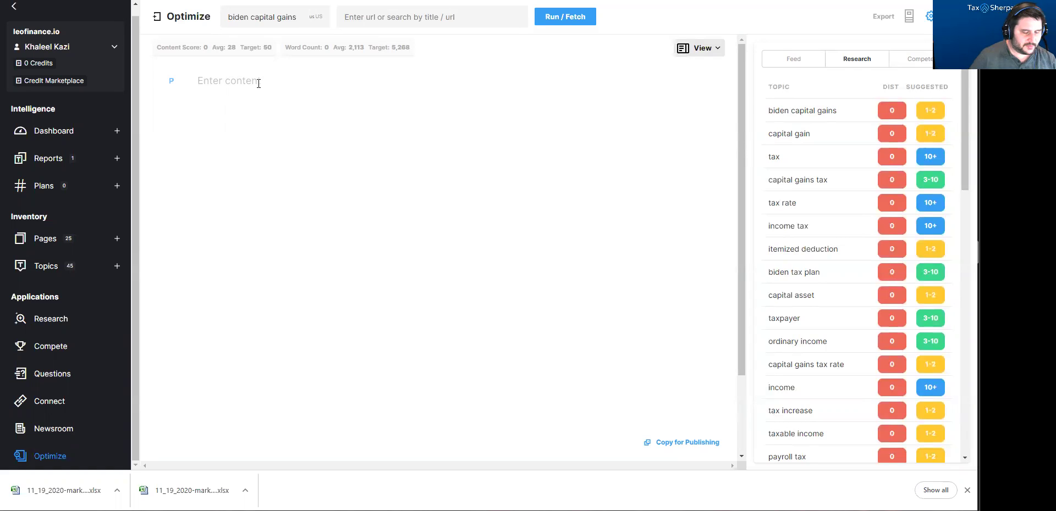
pyautogui.write("What is Biden's")
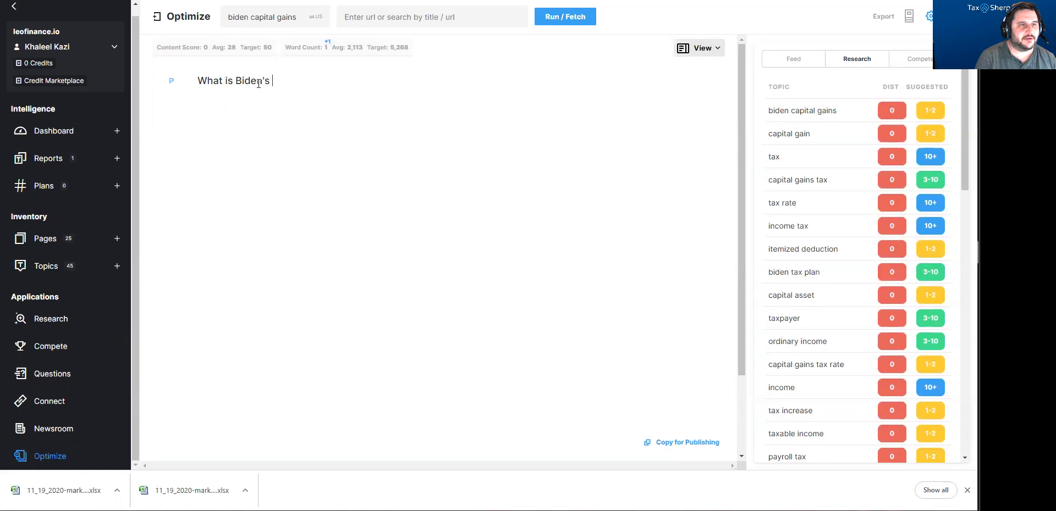
pyautogui.write(' Proposal for C')
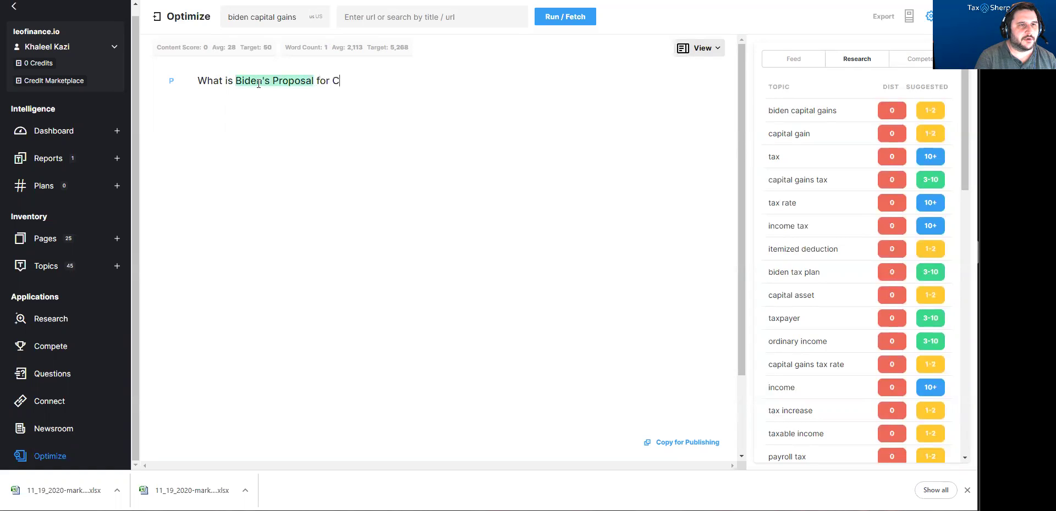
pyautogui.write('aptial')
pyautogui.press('BackSpace')
pyautogui.press('BackSpace')
pyautogui.press('BackSpace')
pyautogui.press('BackSpace')
pyautogui.write('ita')
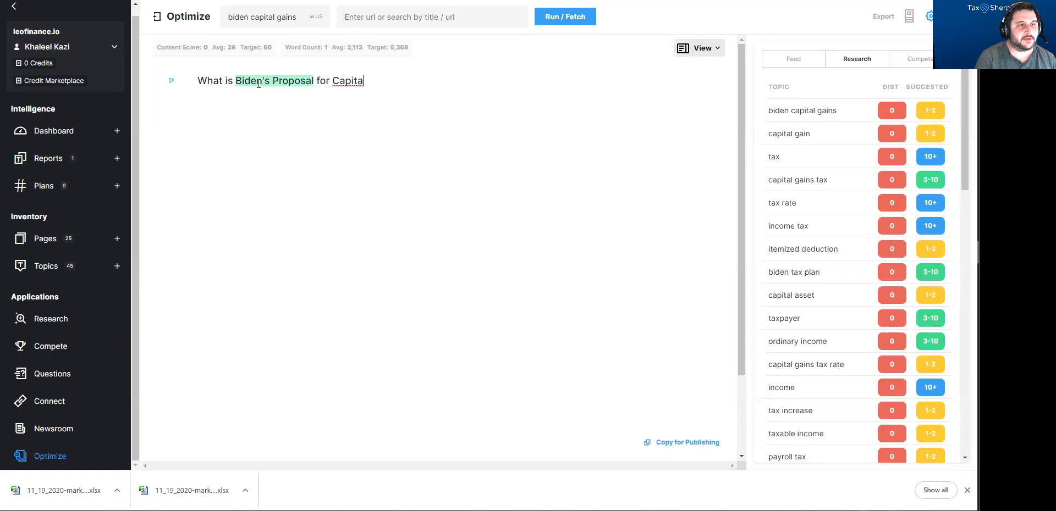
pyautogui.write('l Gains Taxes?')
pyautogui.press('Return')
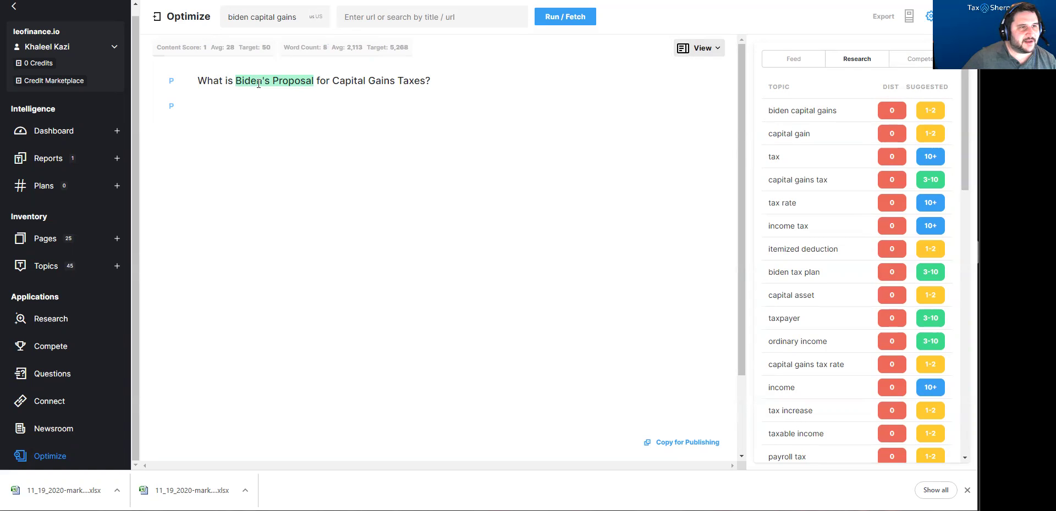
# Step: Look through the suggested research topics for terms to cover in the article
pyautogui.scroll(-8, 806, 259)
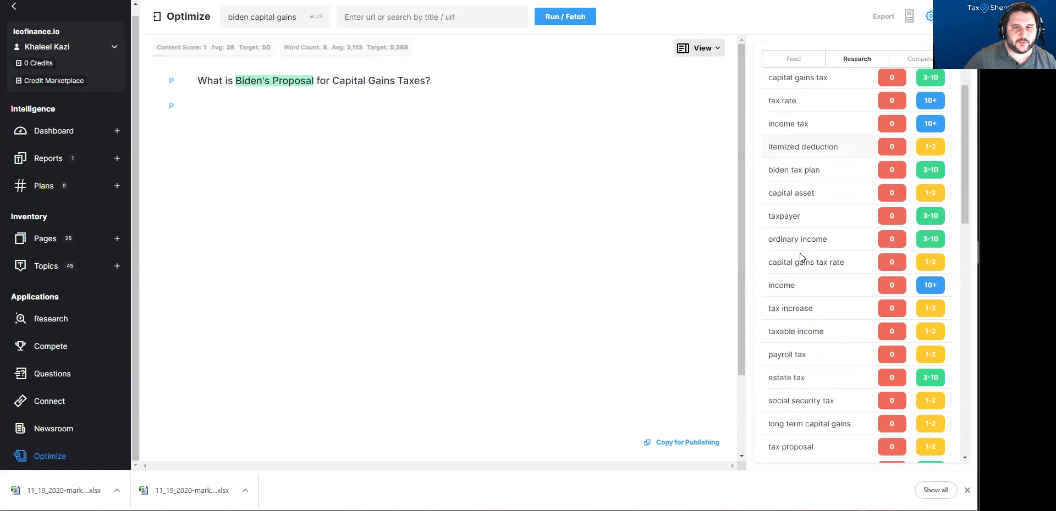
pyautogui.scroll(-3, 814, 243)
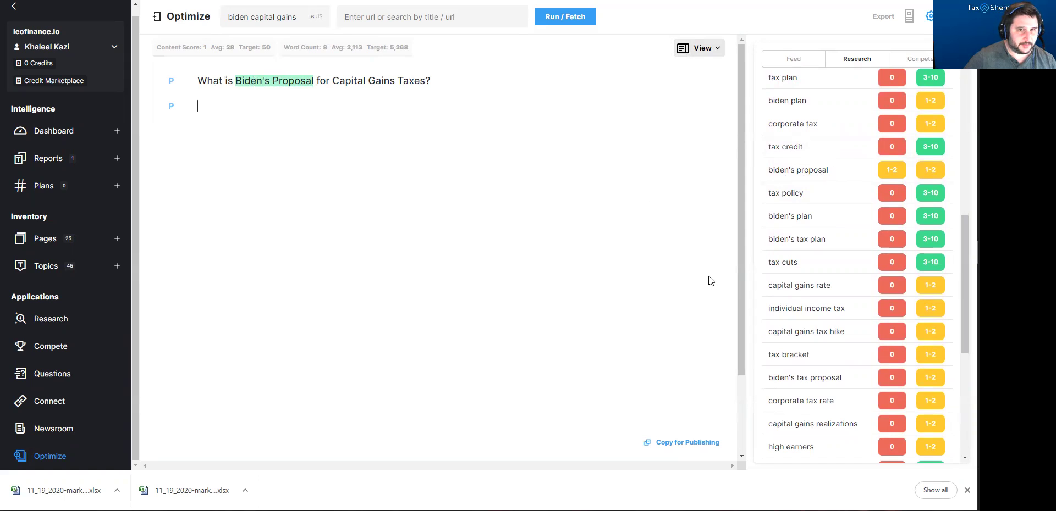
pyautogui.scroll(7, 856, 257)
pyautogui.scroll(3, 856, 257)
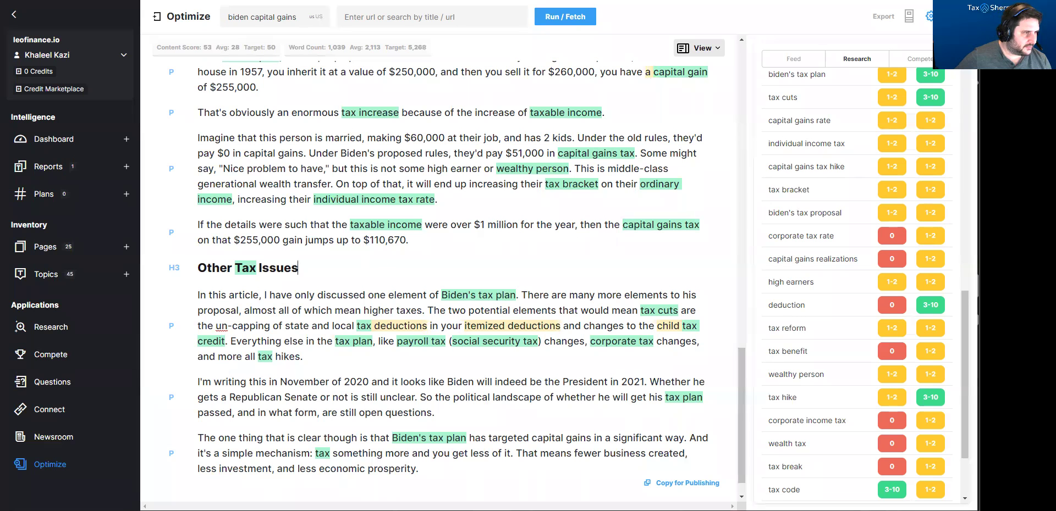
# Step: Review the written article's highlighted topics and compare their distribution with the suggested counts
pyautogui.scroll(15, 486, 307)
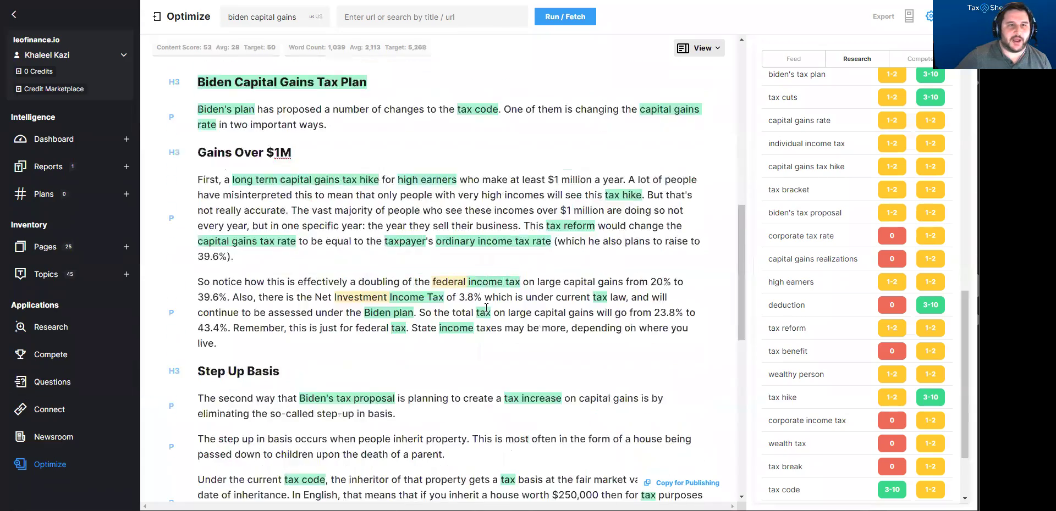
pyautogui.scroll(4, 486, 308)
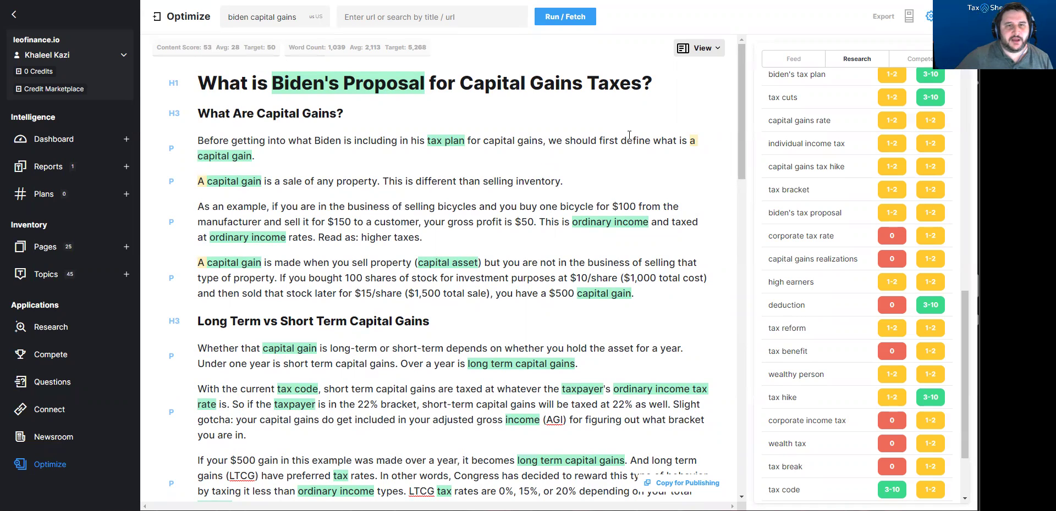
pyautogui.scroll(15, 825, 159)
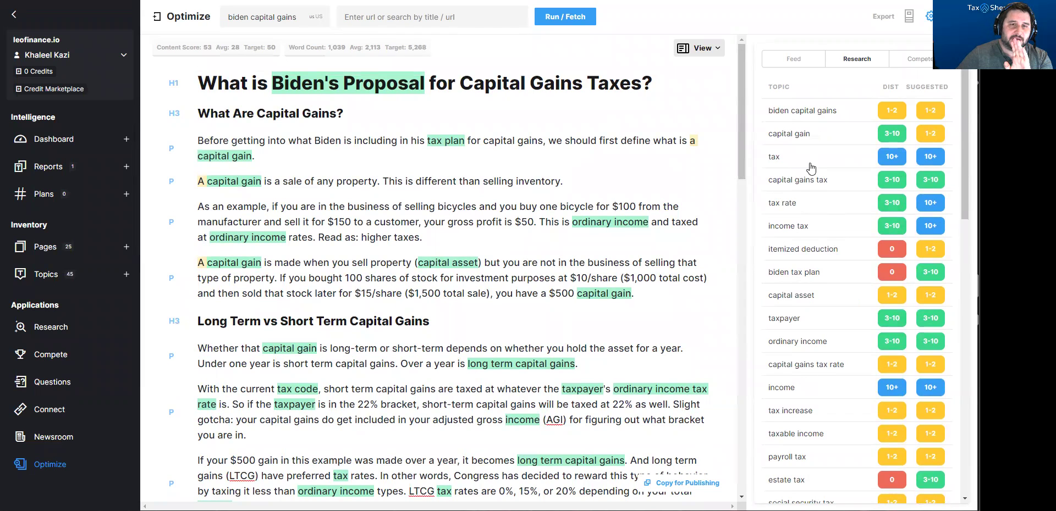
pyautogui.scroll(-5, 780, 275)
pyautogui.scroll(5, 797, 292)
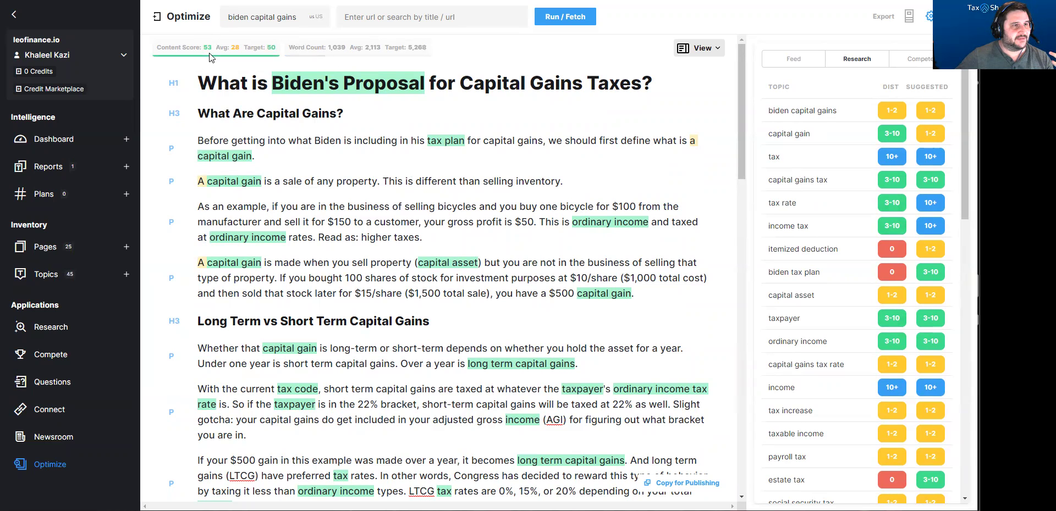
# Step: Read through the article's sections from the opening heading to Other Tax Issues
pyautogui.click(386, 129)
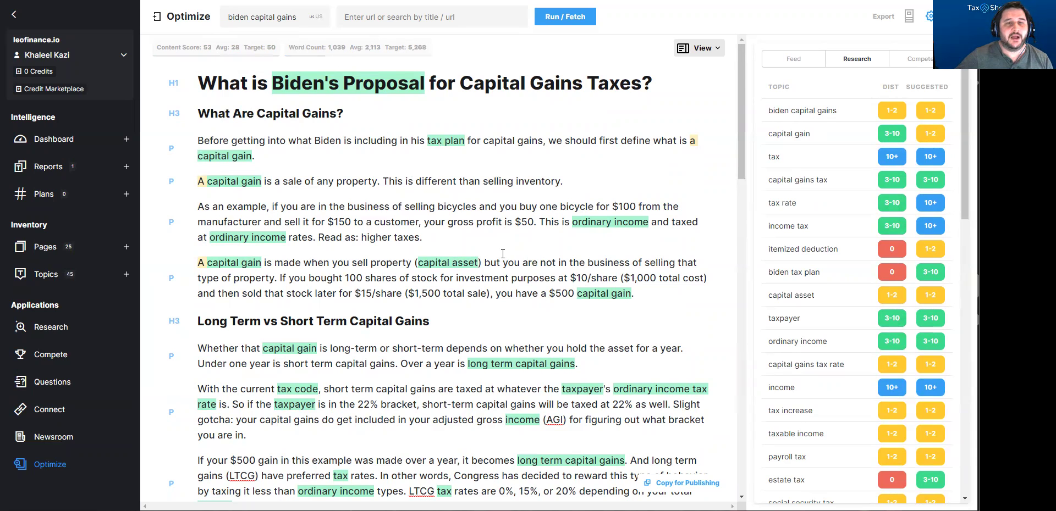
pyautogui.scroll(-20, 503, 242)
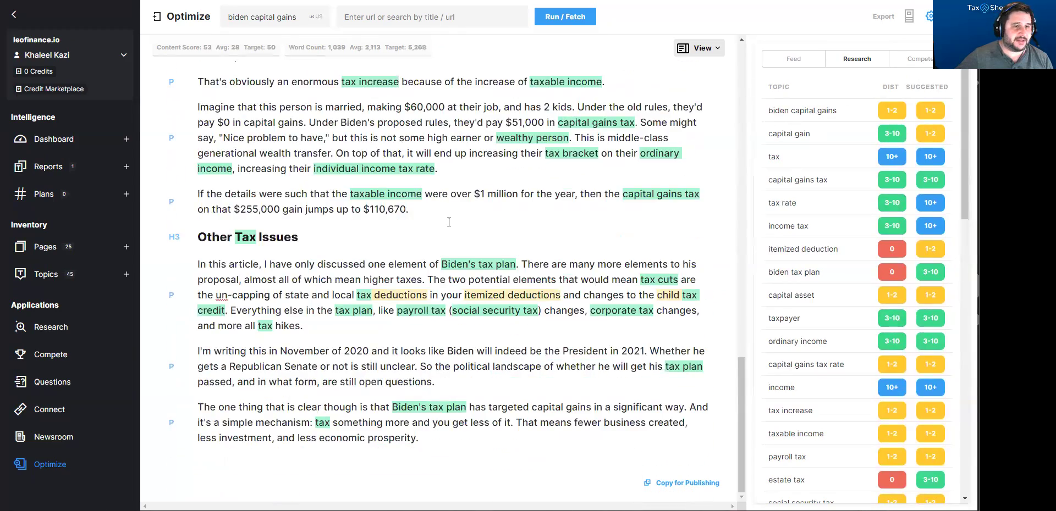
pyautogui.scroll(20, 385, 297)
pyautogui.scroll(1, 316, 364)
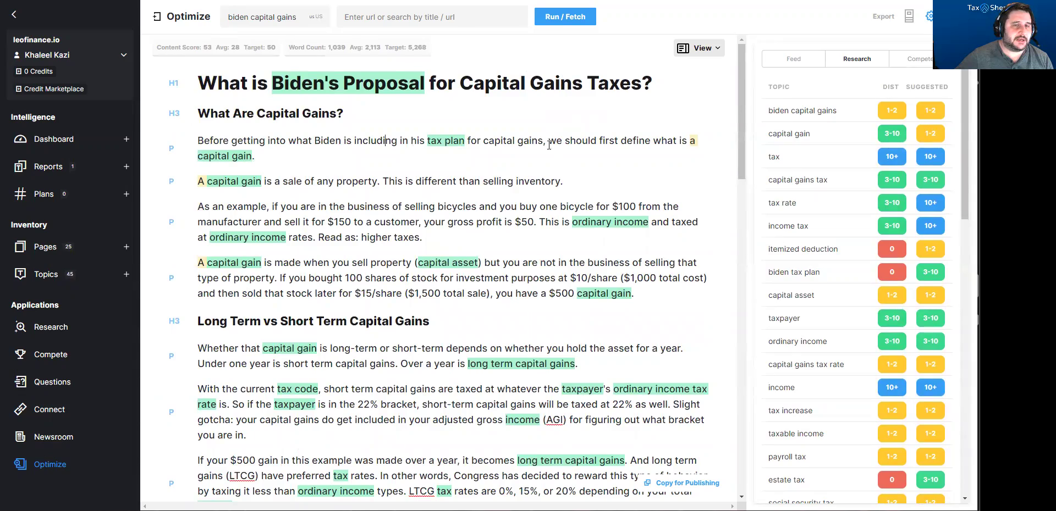
pyautogui.scroll(-20, 556, 148)
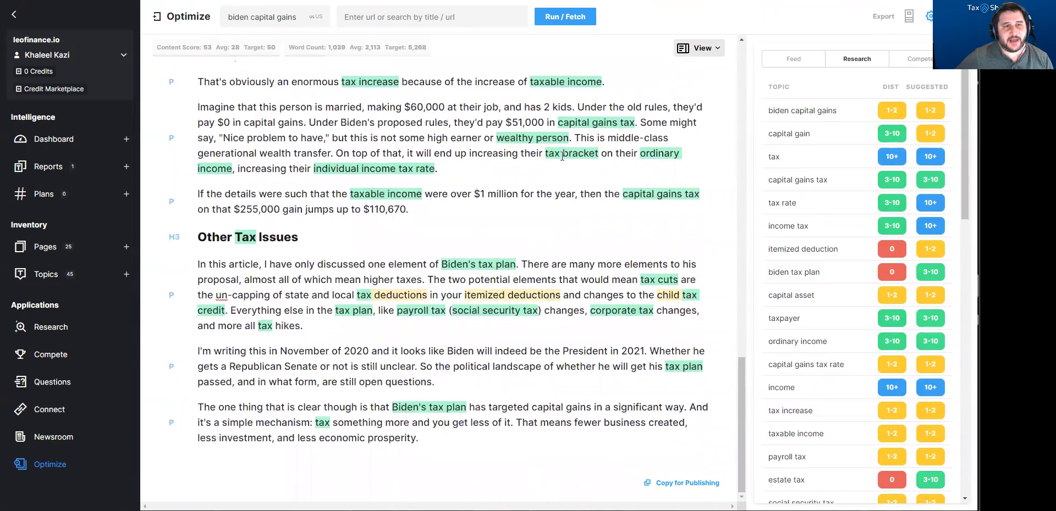
pyautogui.scroll(20, 561, 156)
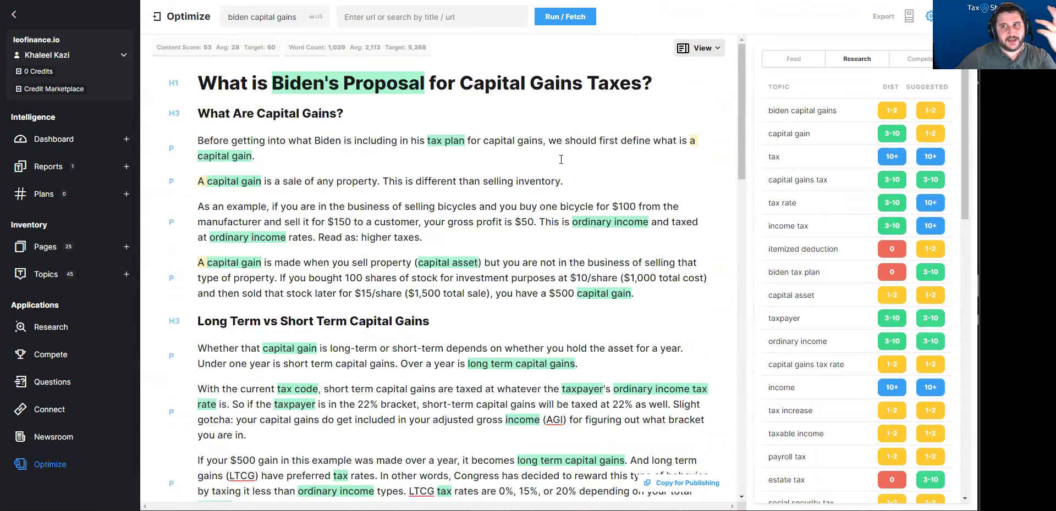
pyautogui.scroll(-10, 476, 184)
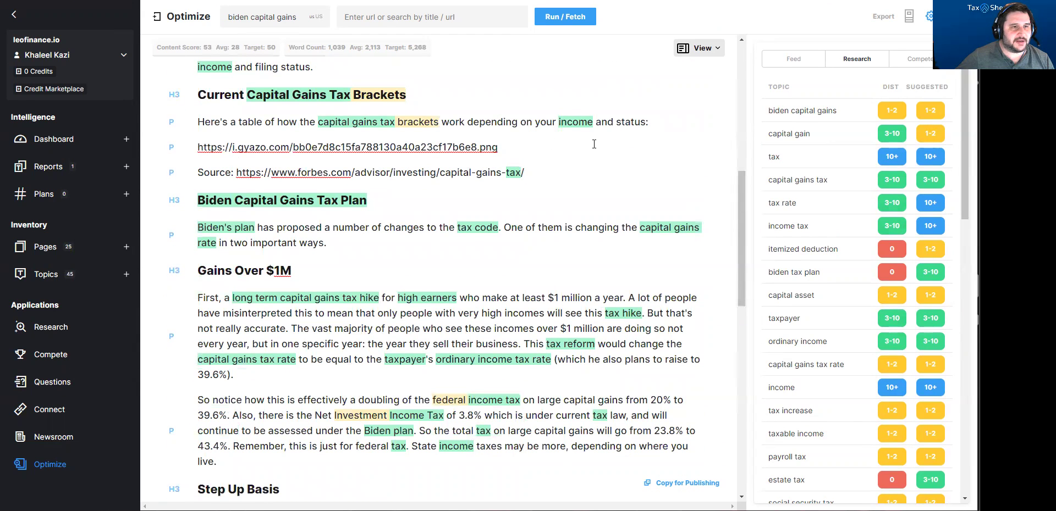
pyautogui.scroll(8, 588, 219)
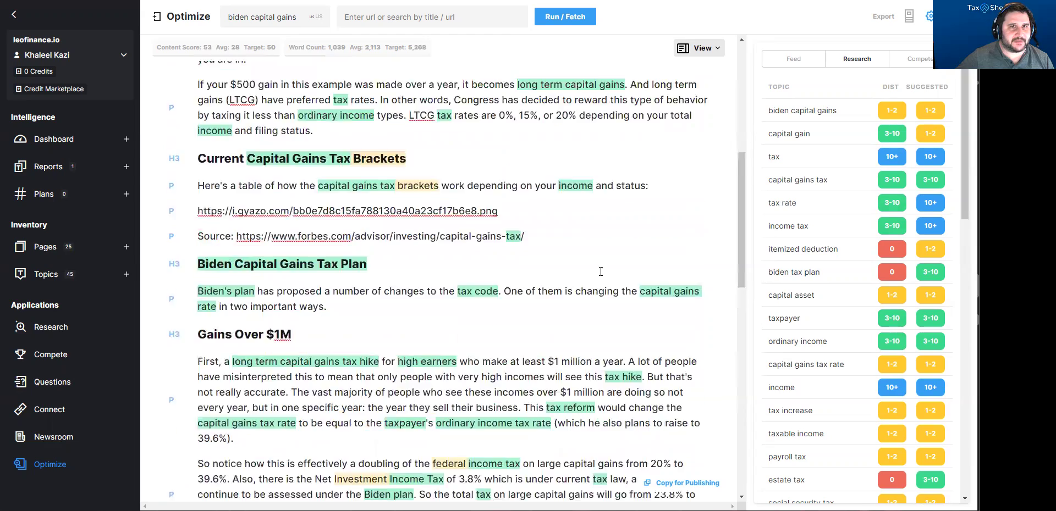
pyautogui.scroll(-2, 494, 238)
pyautogui.scroll(2, 494, 237)
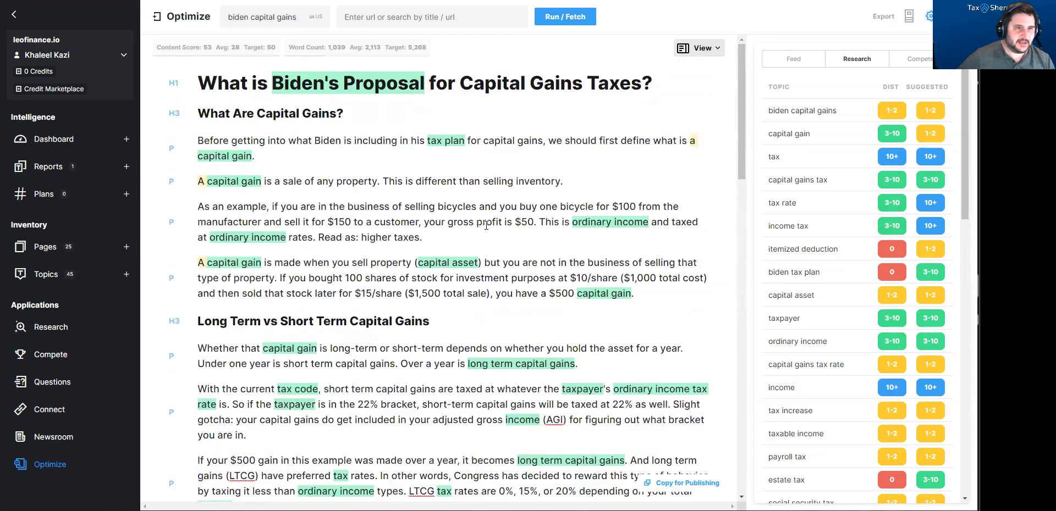
# Step: Open the LeoFinance site in a new browser tab and start a new post
pyautogui.hotkey('ctrl', 't')
pyautogui.write('leofi')
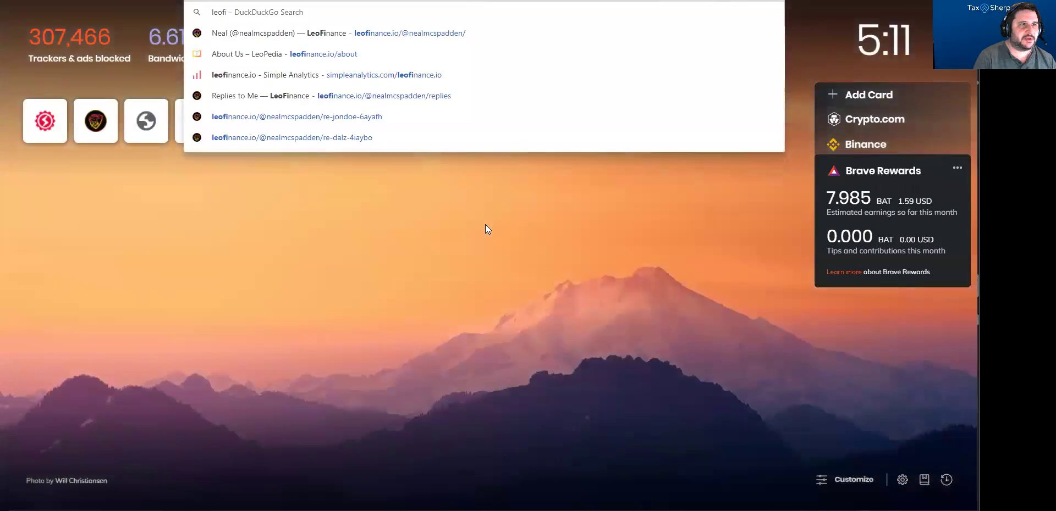
pyautogui.press('Return')
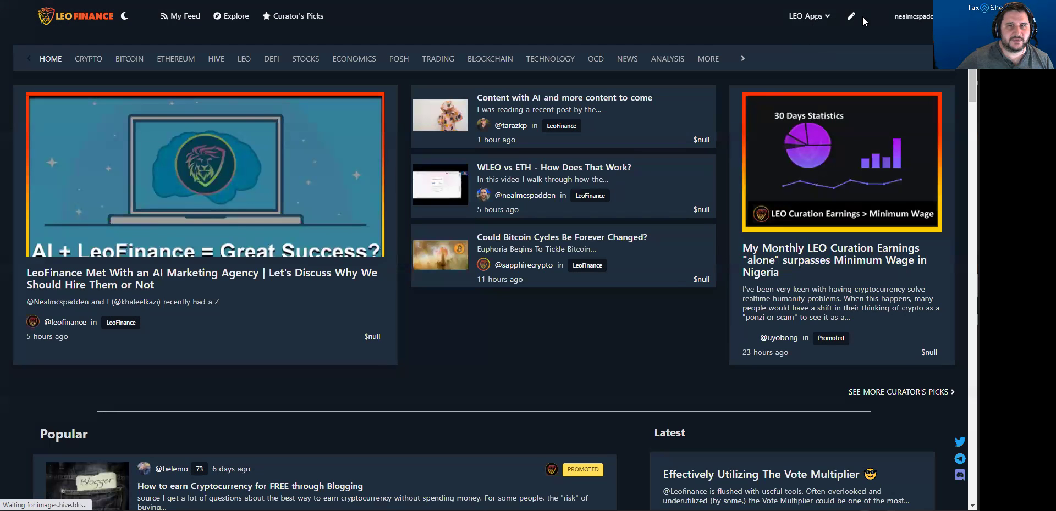
pyautogui.click(838, 245)
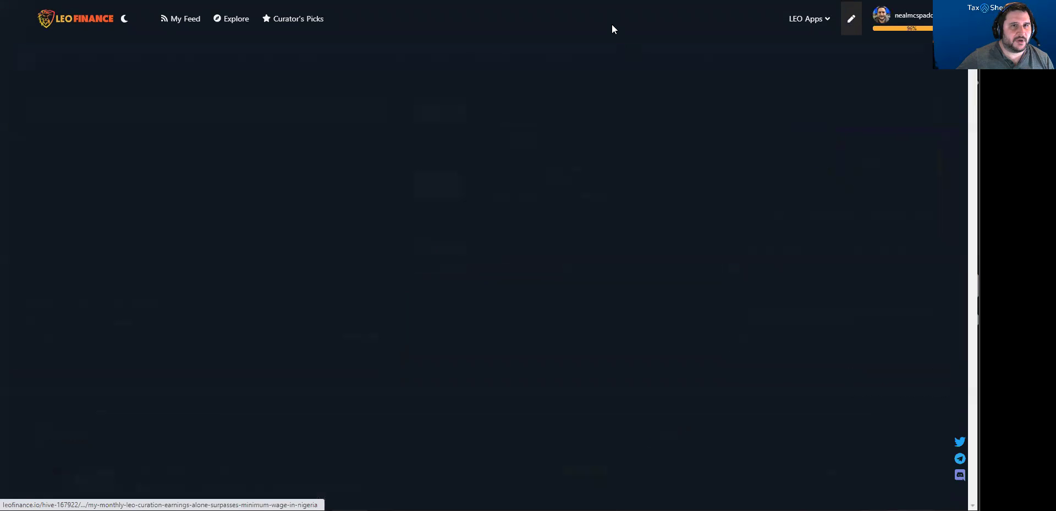
# Step: Copy the full article from MarketMuse Optimize and paste it into the body of the new LeoFinance post
pyautogui.hotkey('ctrl', 'Tab')
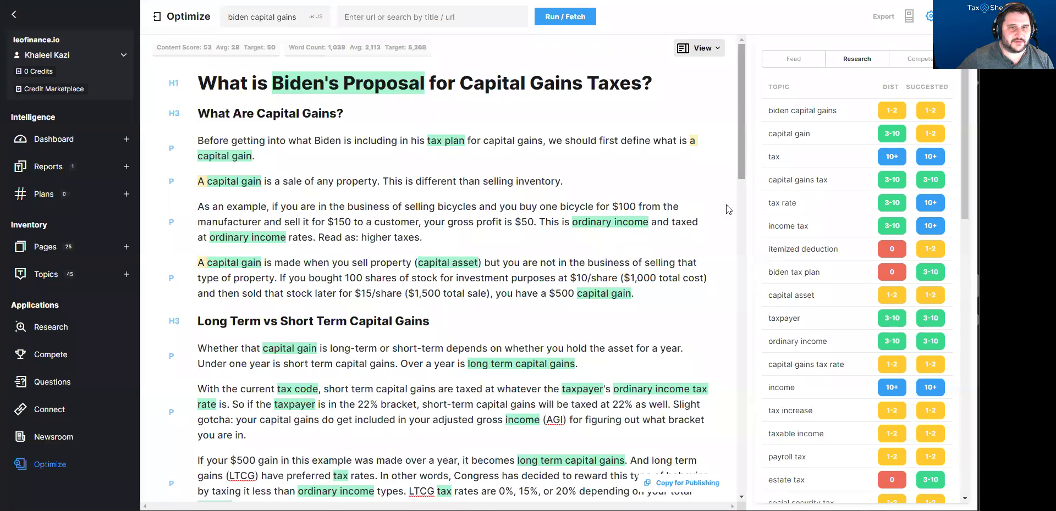
pyautogui.scroll(-2, 697, 484)
pyautogui.click(697, 484)
pyautogui.hotkey('ctrl', 'shift', 'Tab')
pyautogui.click(383, 209)
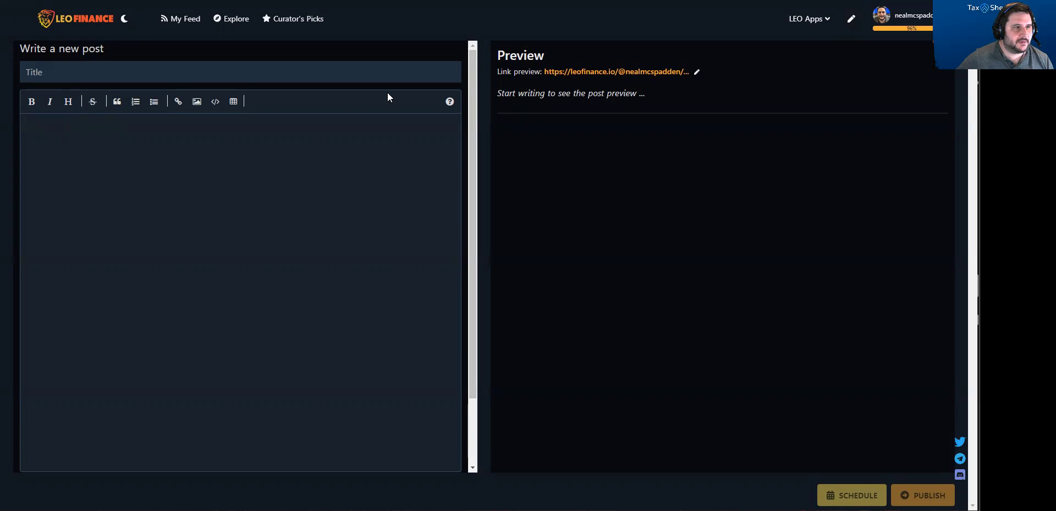
pyautogui.hotkey('ctrl', 'Tab')
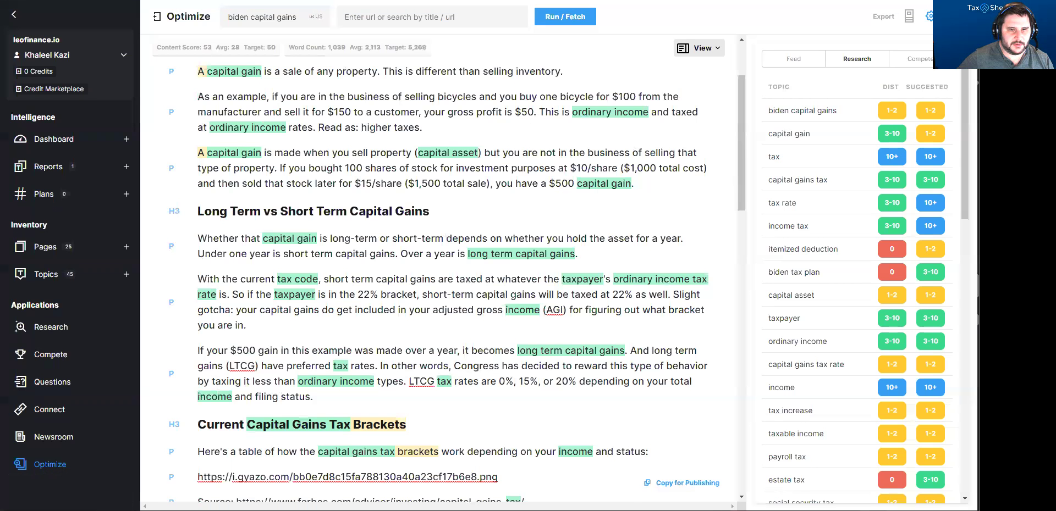
pyautogui.click(669, 489)
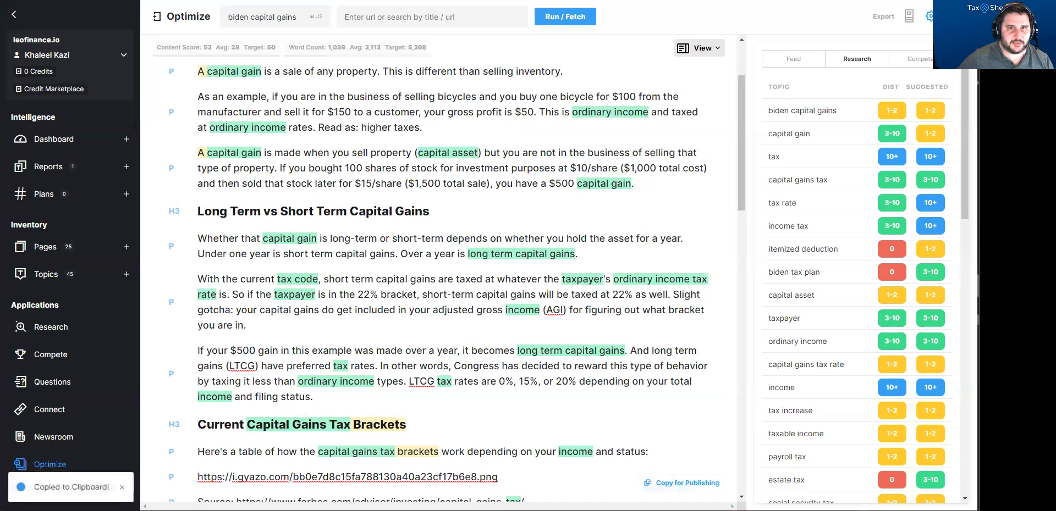
pyautogui.hotkey('ctrl', 'Tab')
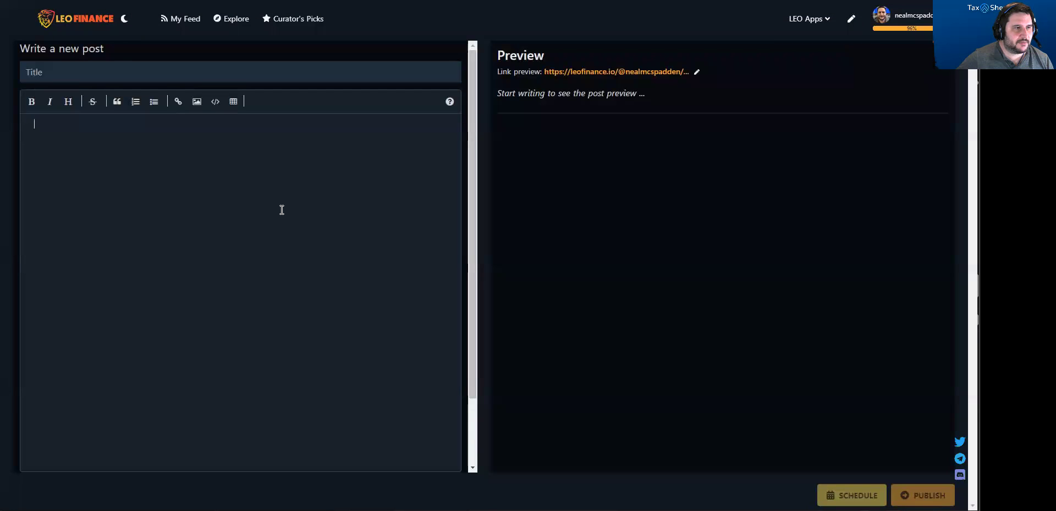
pyautogui.hotkey('ctrl', 'Tab')
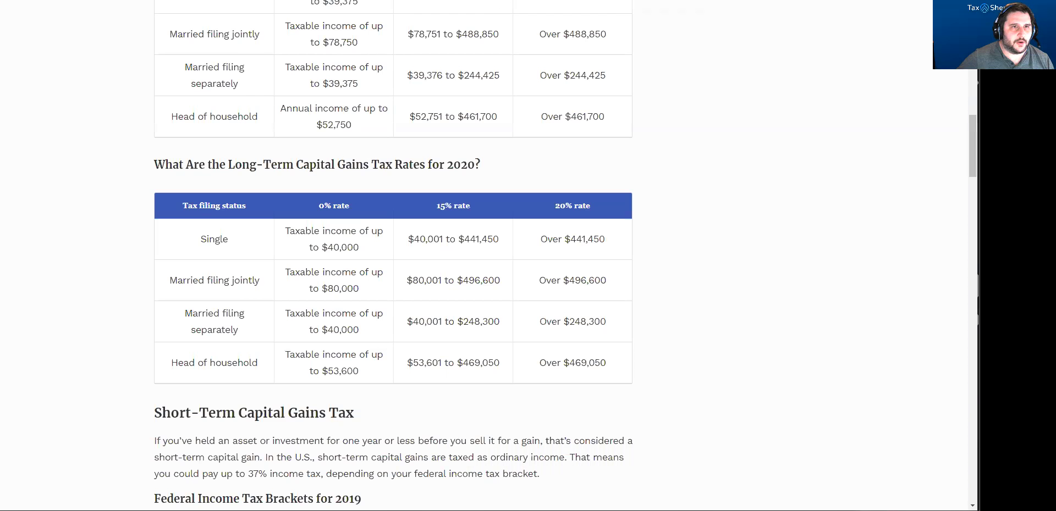
pyautogui.hotkey('ctrl', 'Tab')
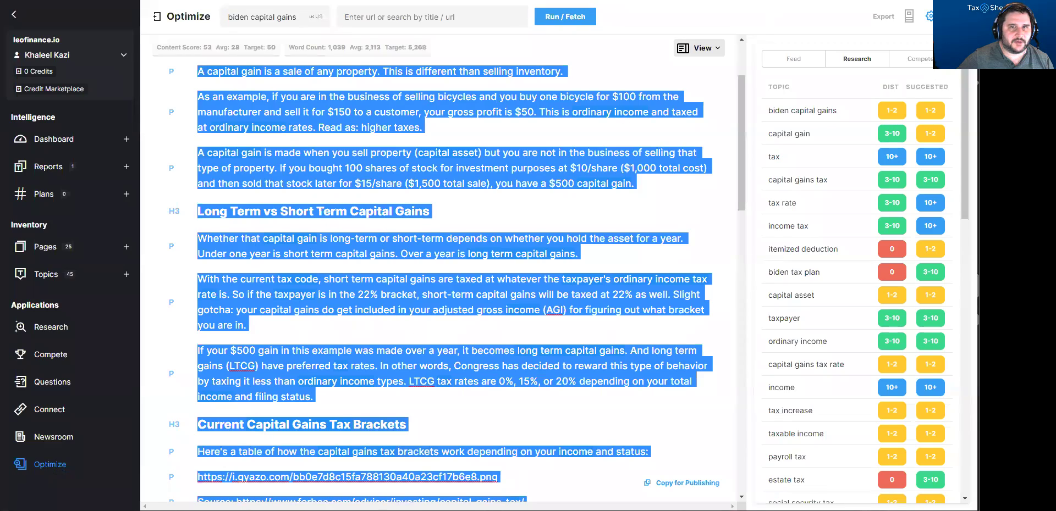
pyautogui.hotkey('ctrl', 'Tab')
pyautogui.hotkey('ctrl', 'v')
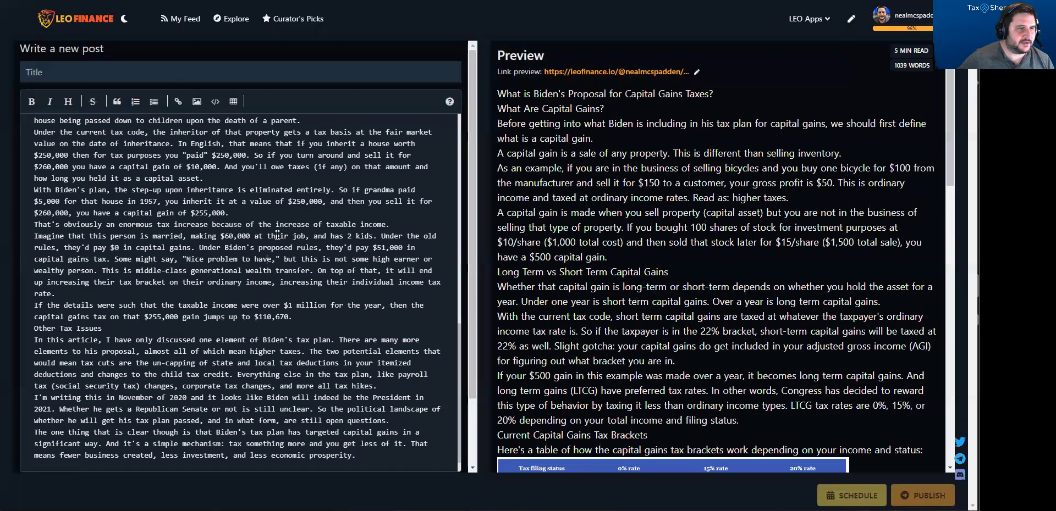
# Step: Move the line "What is Biden's Proposal for Capital Gains Taxes?" from the body to the post title and remove the leftover blank line
pyautogui.hotkey('ctrl', 'Home')
pyautogui.hotkey('shift', 'End')
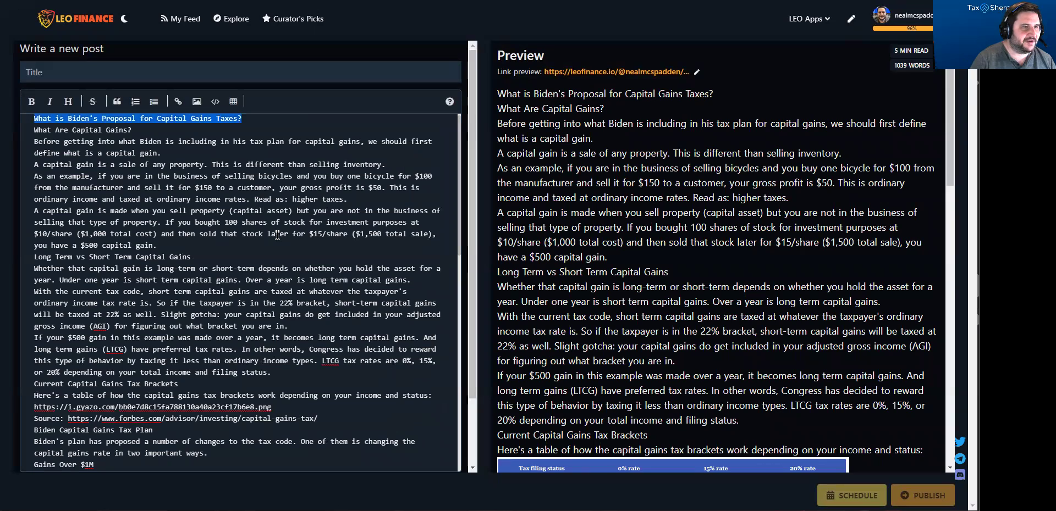
pyautogui.hotkey('ctrl', 'x')
pyautogui.click(132, 72)
pyautogui.hotkey('ctrl', 'v')
pyautogui.click(159, 116)
pyautogui.press('Delete')
# Step: Format the body line "What Are Capital Gains?" as a level 1 header
pyautogui.hotkey('shift', 'End')
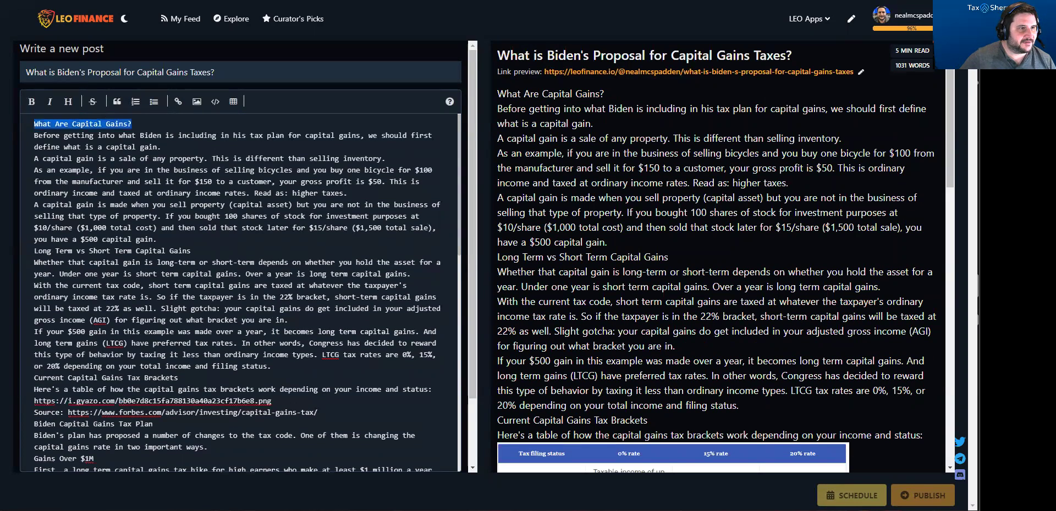
pyautogui.click(68, 102)
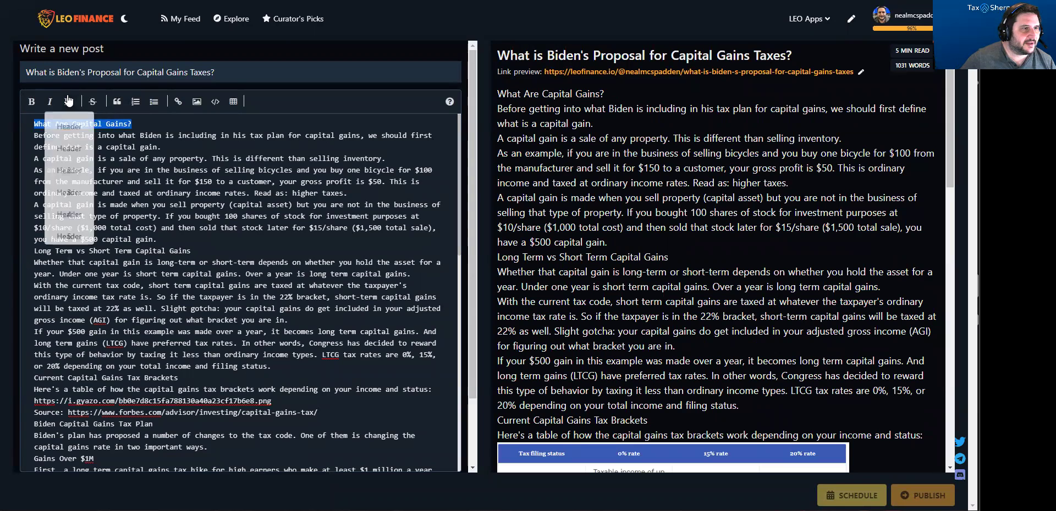
pyautogui.click(70, 127)
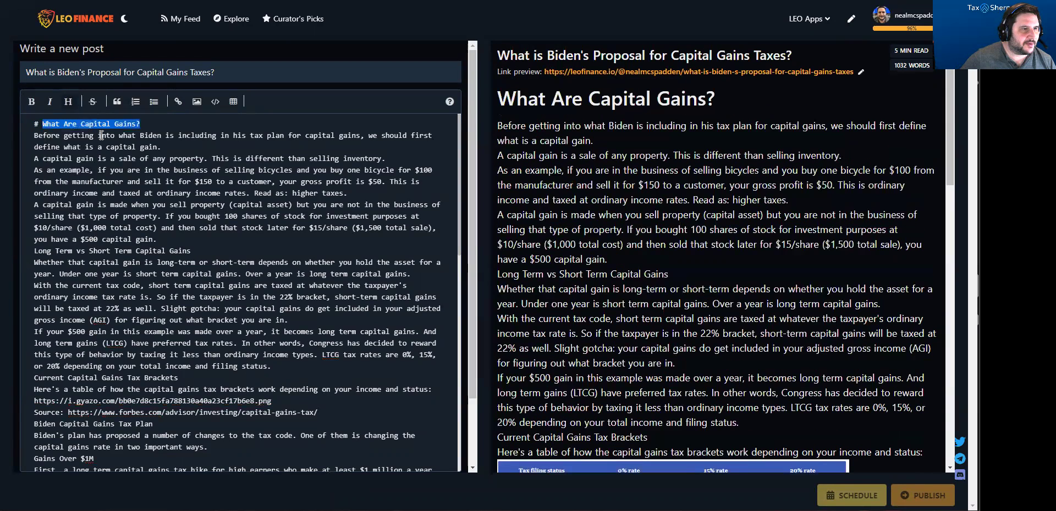
# Step: Change the "What Are Capital Gains?" heading to level 3 with ### and insert a blank line after the section's first paragraph
pyautogui.click(38, 124)
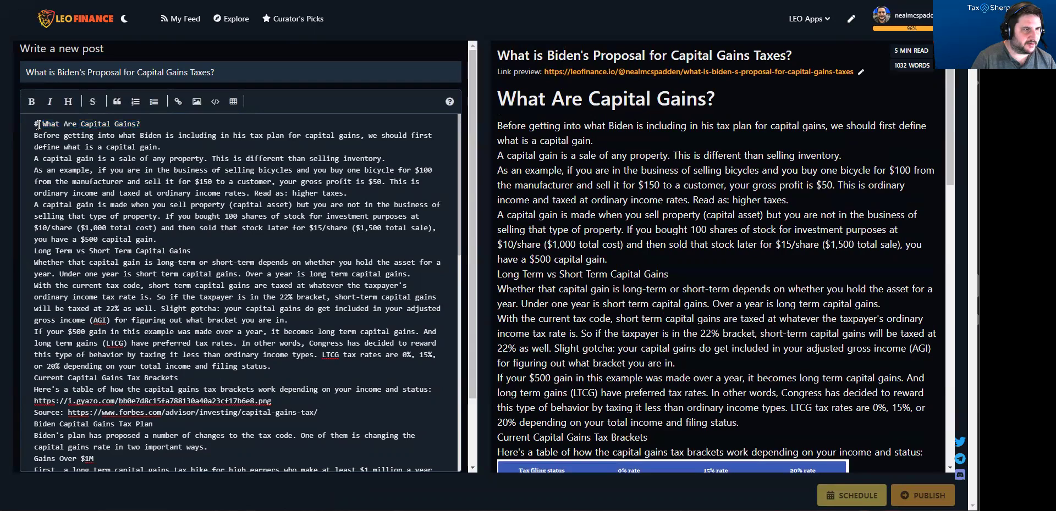
pyautogui.write('##')
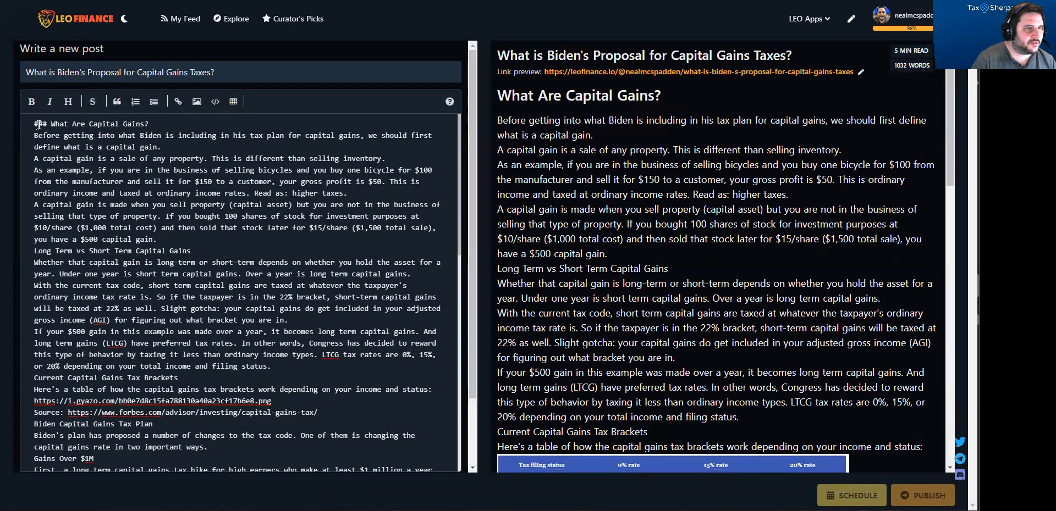
pyautogui.press('End')
pyautogui.press('Return')
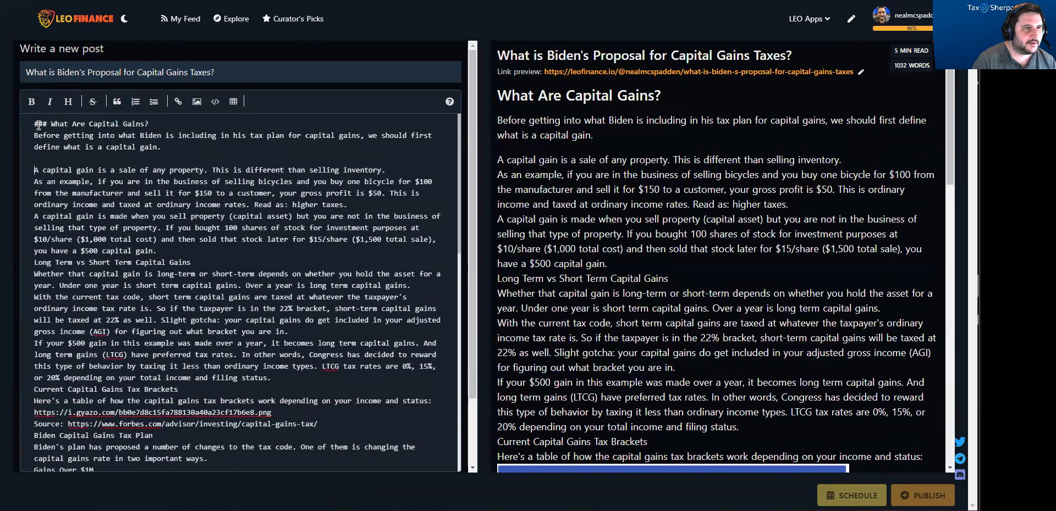
# Step: Separate the remaining paragraphs under "What Are Capital Gains?" with blank lines, including one before "Long Term vs Short Term Capital Gains"
pyautogui.press('Down')
pyautogui.press('End')
pyautogui.press('Return')
pyautogui.press('Down')
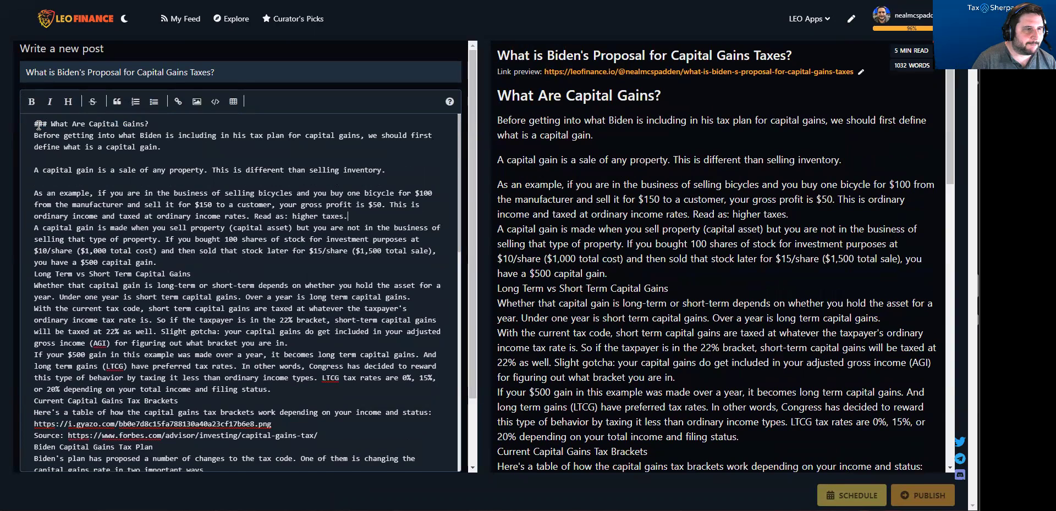
pyautogui.press('Down')
pyautogui.press('End')
pyautogui.press('Return')
pyautogui.press('Return')
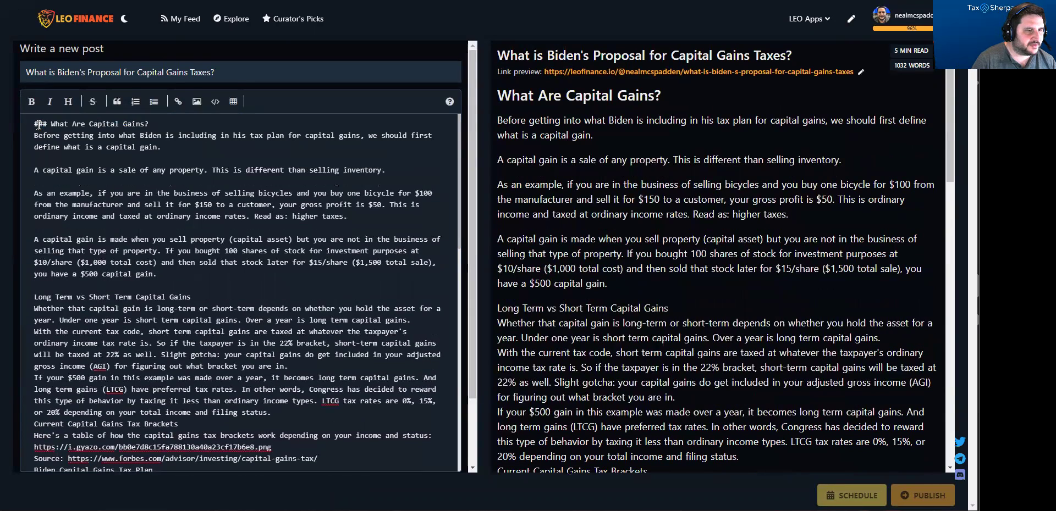
# Step: Format "Long Term vs Short Term Capital Gains" as a level 3 header with ### and put a blank line below it
pyautogui.press('Home')
pyautogui.write('###')
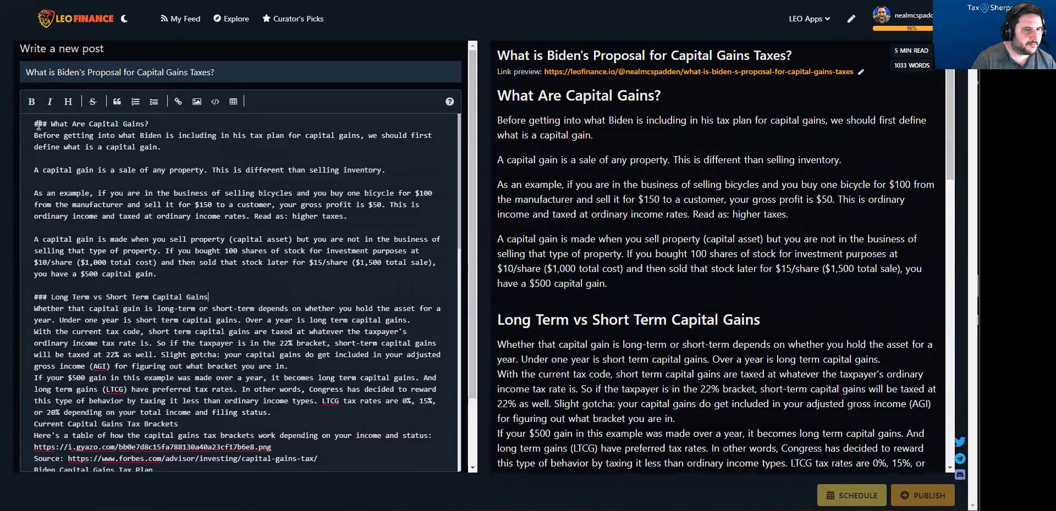
pyautogui.press('End')
pyautogui.press('Return')
pyautogui.press('Down')
pyautogui.press('Down')
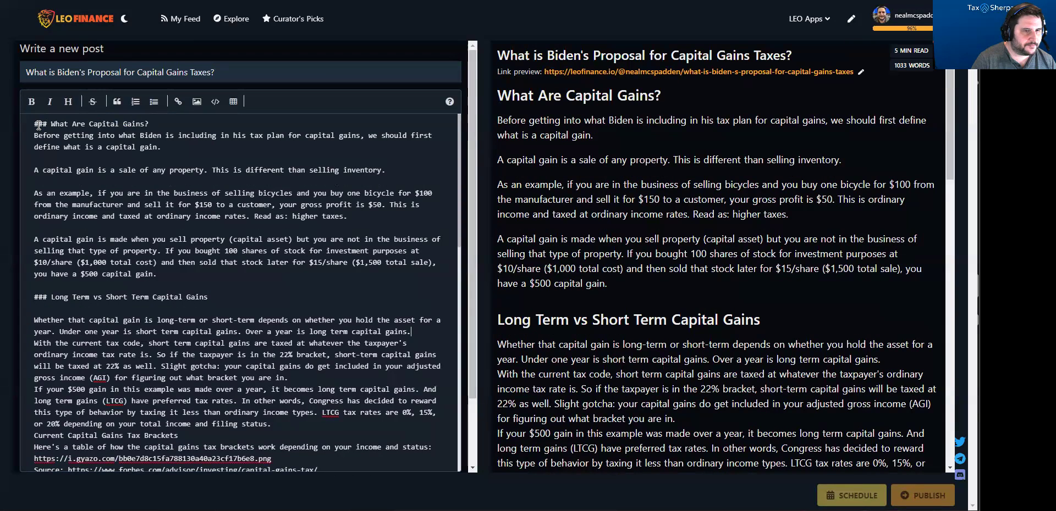
# Step: Insert blank lines between the paragraphs of the long term vs short term section and before "Current Capital Gains Tax Brackets"
pyautogui.press('Return')
pyautogui.press('Down')
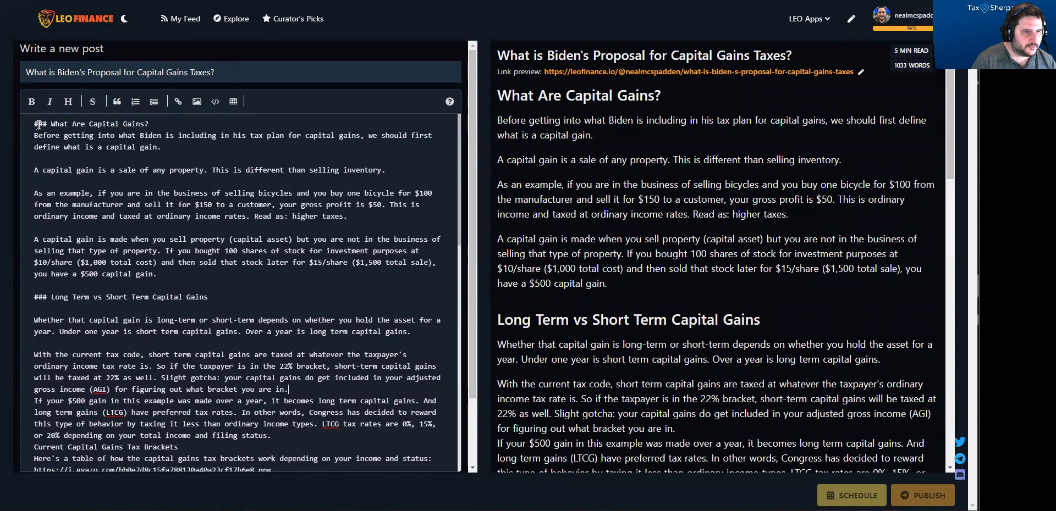
pyautogui.press('Return')
pyautogui.press('Down')
pyautogui.press('Down')
pyautogui.press('Down')
pyautogui.press('End')
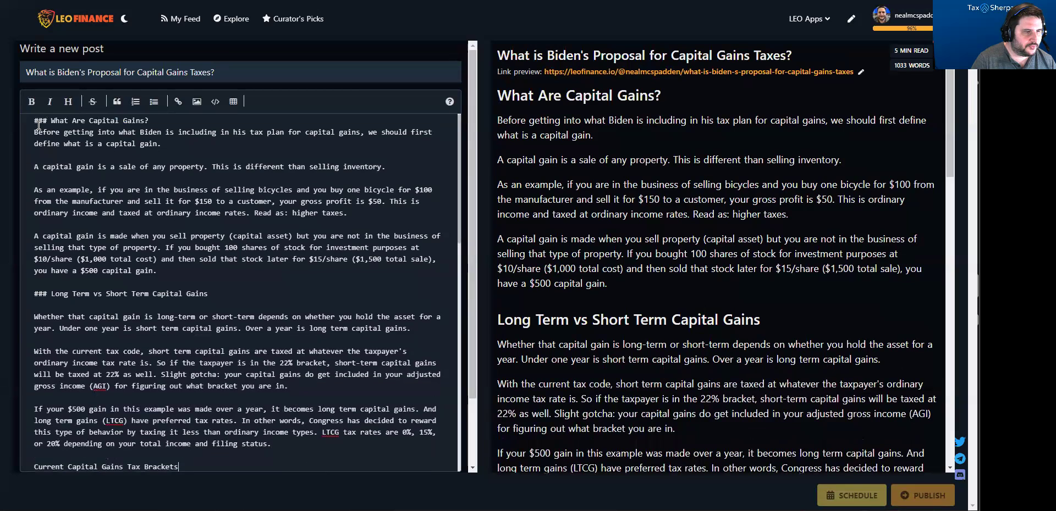
# Step: Format "Current Capital Gains Tax Brackets" as a level 3 header with ### and put a blank line below it
pyautogui.press('Down')
pyautogui.press('End')
pyautogui.write('###')
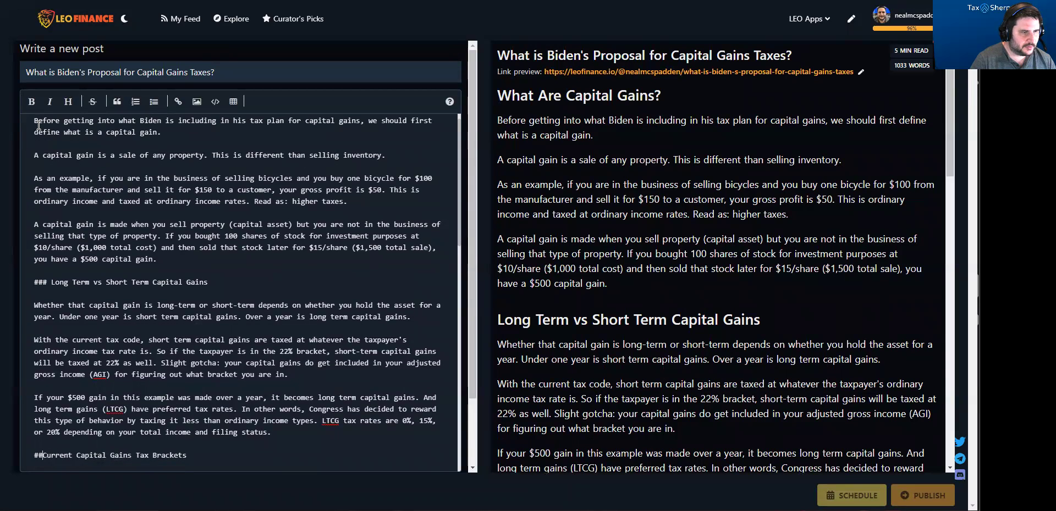
pyautogui.press('Down')
pyautogui.press('Down')
pyautogui.press('Down')
pyautogui.press('Down')
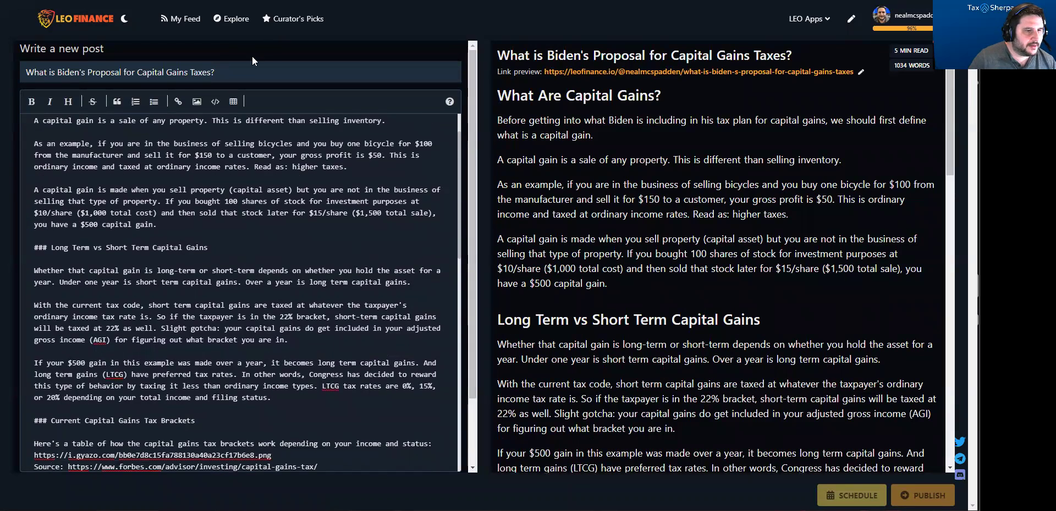
# Step: Put a blank line before the gyazo image URL and wrap the URL in Markdown image syntax with empty alt text, ![](...)
pyautogui.scroll(-1, 260, 180)
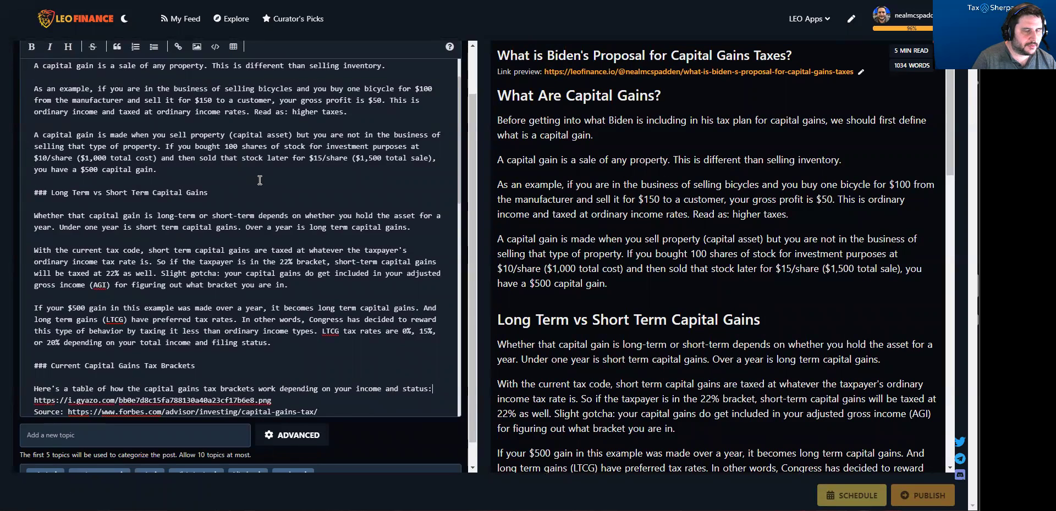
pyautogui.press('Down')
pyautogui.press('Home')
pyautogui.press('Return')
pyautogui.press('Down')
pyautogui.press('Up')
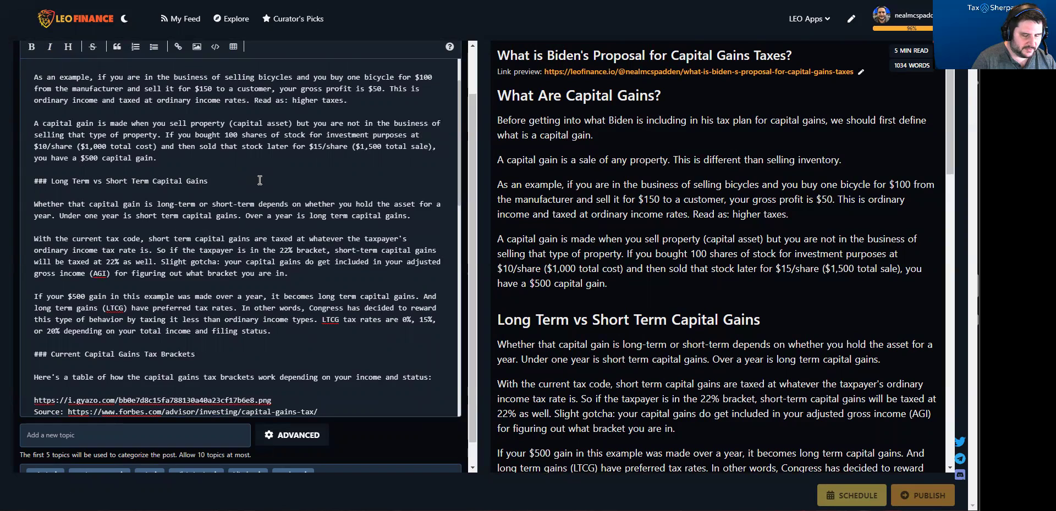
pyautogui.write('![]')
pyautogui.write('(')
pyautogui.press('End')
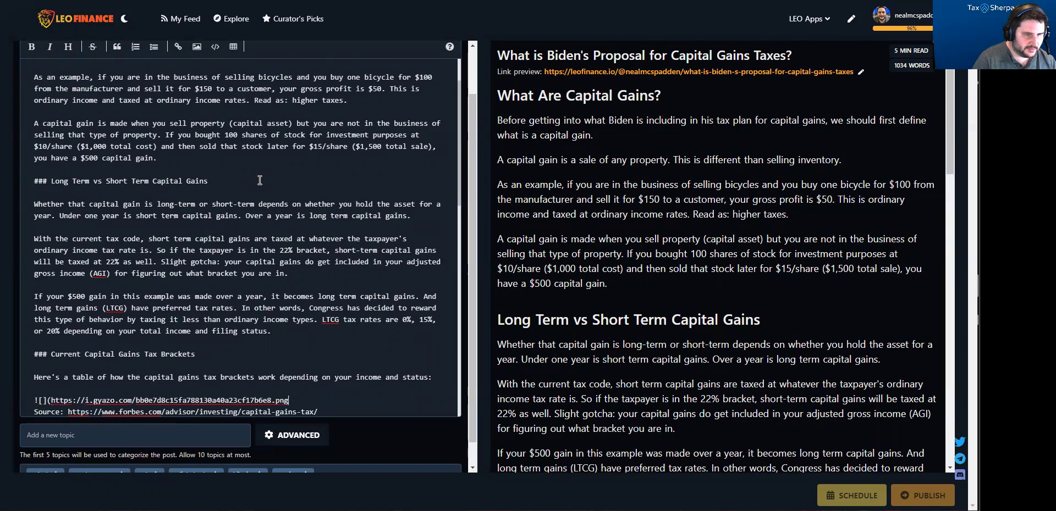
pyautogui.write(')')
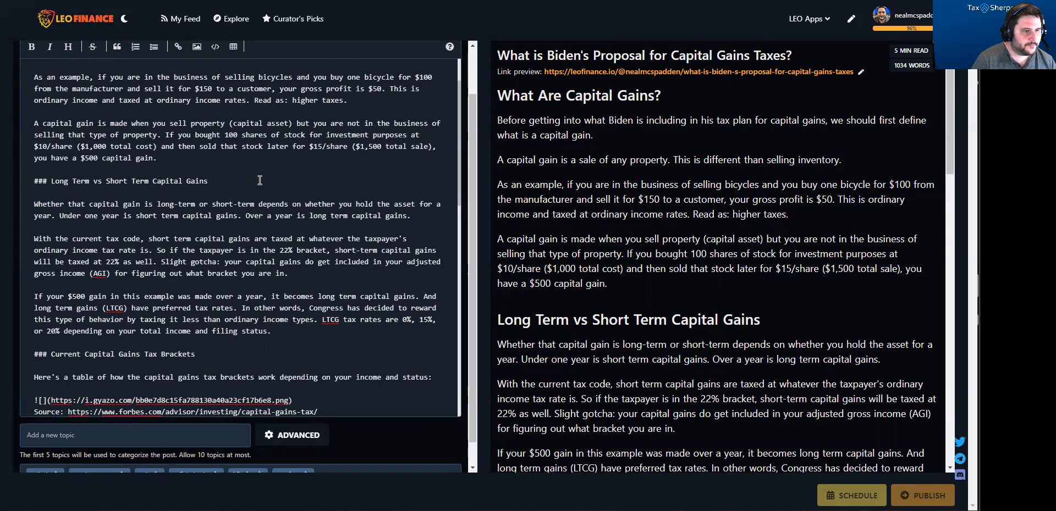
# Step: Try moving the Forbes source line into the image link's alt-text brackets, and undo the move
pyautogui.press('Down')
pyautogui.hotkey('shift', 'Home')
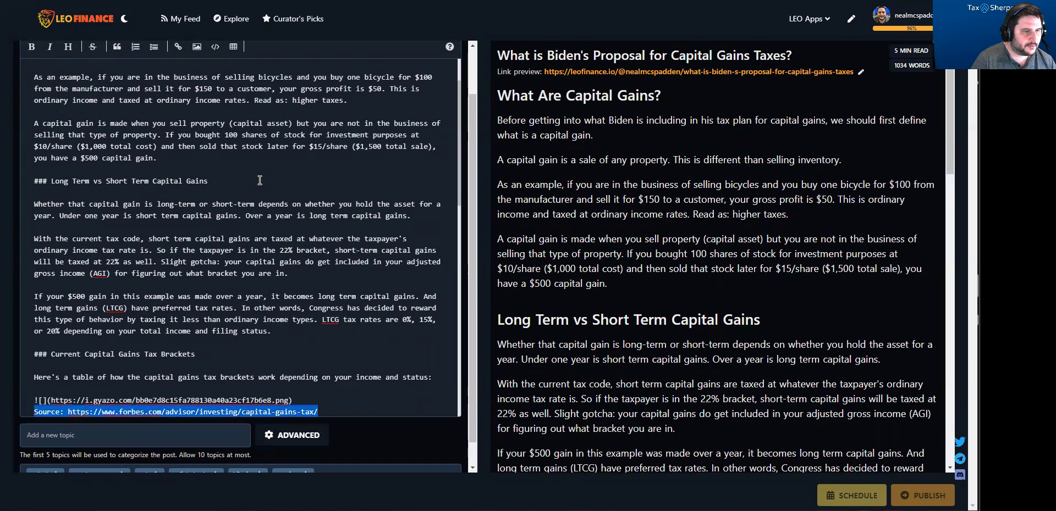
pyautogui.hotkey('ctrl', 'x')
pyautogui.press('Up')
pyautogui.press('Right')
pyautogui.press('Right')
pyautogui.hotkey('ctrl', 'v')
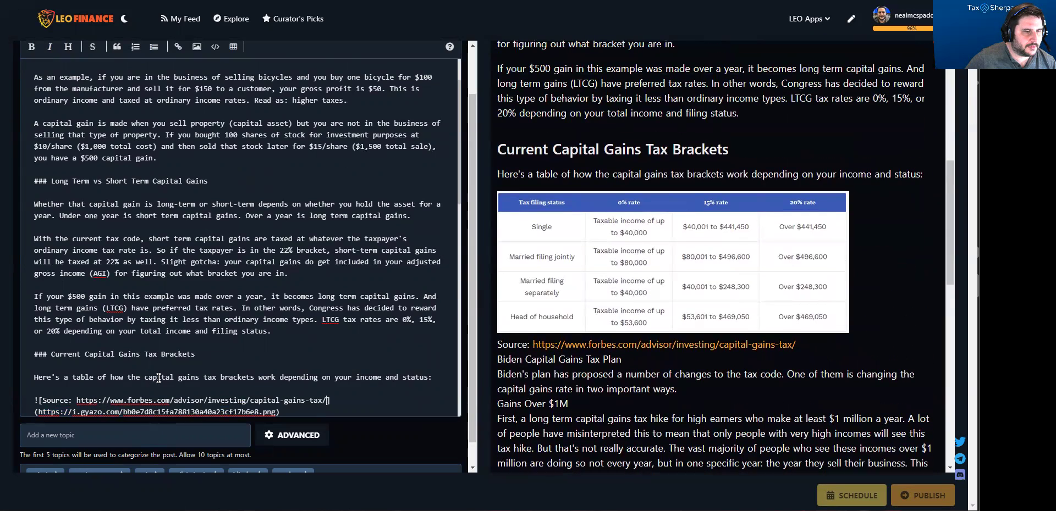
pyautogui.scroll(-2, 165, 368)
pyautogui.hotkey('ctrl', 'z')
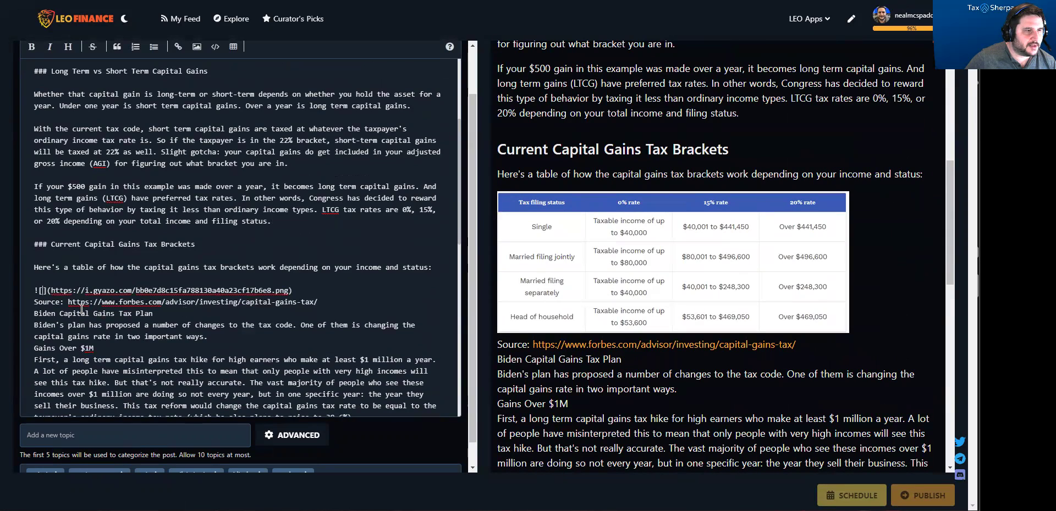
# Step: Format "Biden Capital Gains Tax Plan" as a level 3 header with ###, with blank lines above and below it
pyautogui.click(119, 302)
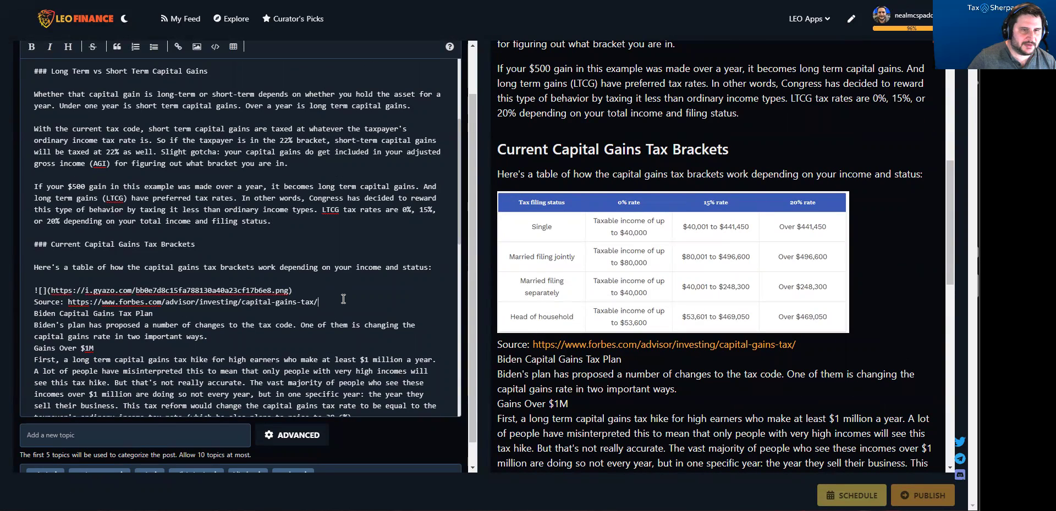
pyautogui.press('Return')
pyautogui.write('###')
pyautogui.press('Down')
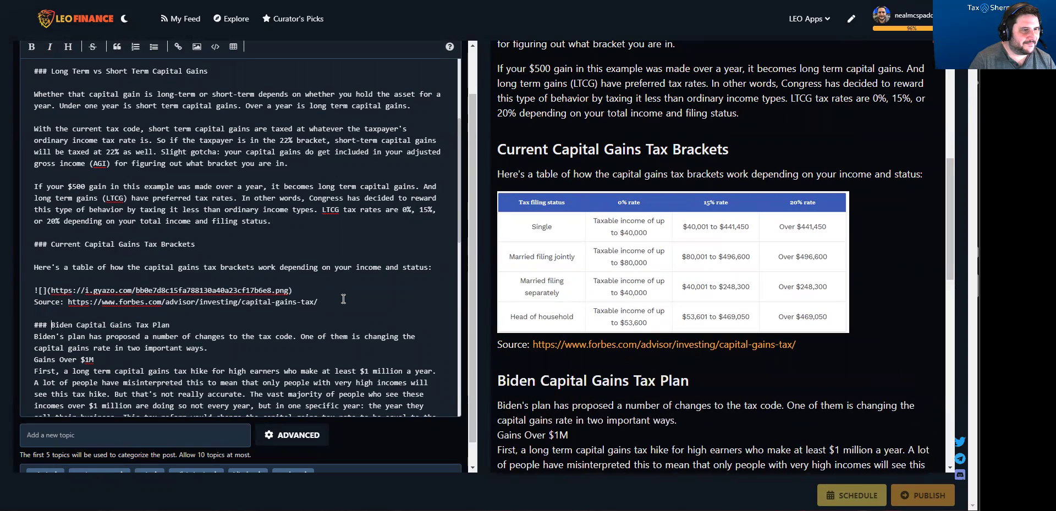
pyautogui.press('Return')
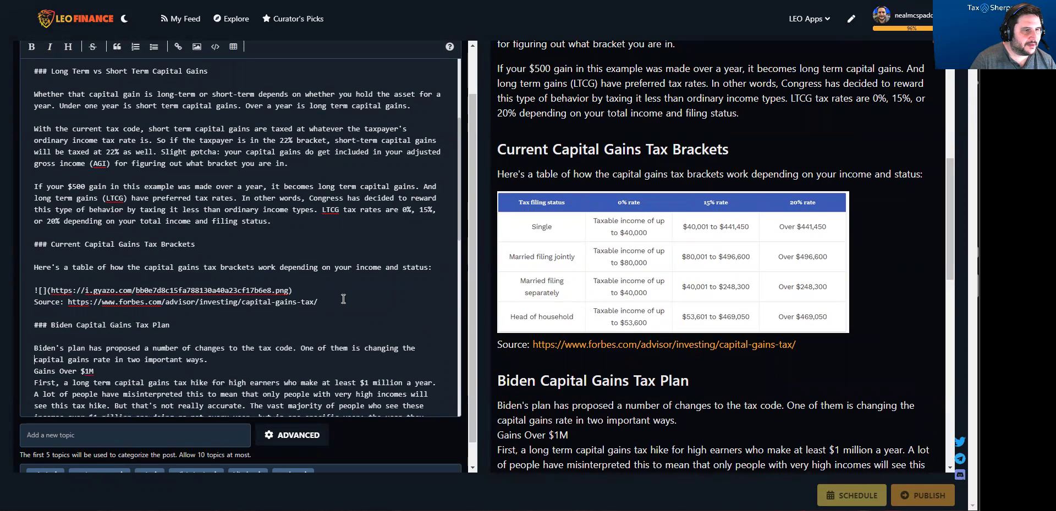
# Step: Format "Gains Over $1M" as a level 3 header with ###, with blank lines above and below it
pyautogui.press('Down')
pyautogui.press('Return')
pyautogui.write('###')
pyautogui.press('End')
pyautogui.press('Return')
# Step: Insert a blank line before the paragraph beginning "So notice how this is effectively a doubling"
pyautogui.press('Down')
pyautogui.press('Down')
pyautogui.press('Down')
pyautogui.press('Down')
pyautogui.press('Down')
pyautogui.press('Down')
pyautogui.press('Down')
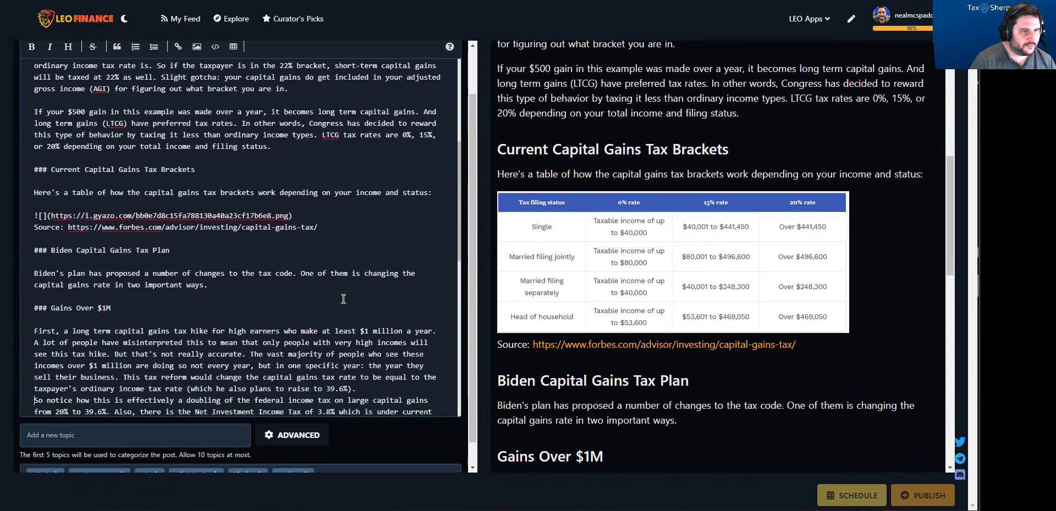
pyautogui.press('Return')
# Step: Format "Step Up Basis" as a level 3 header with ###, with blank lines above and below it
pyautogui.press('Down')
pyautogui.press('Down')
pyautogui.press('Down')
pyautogui.press('Down')
pyautogui.press('Down')
pyautogui.press('Down')
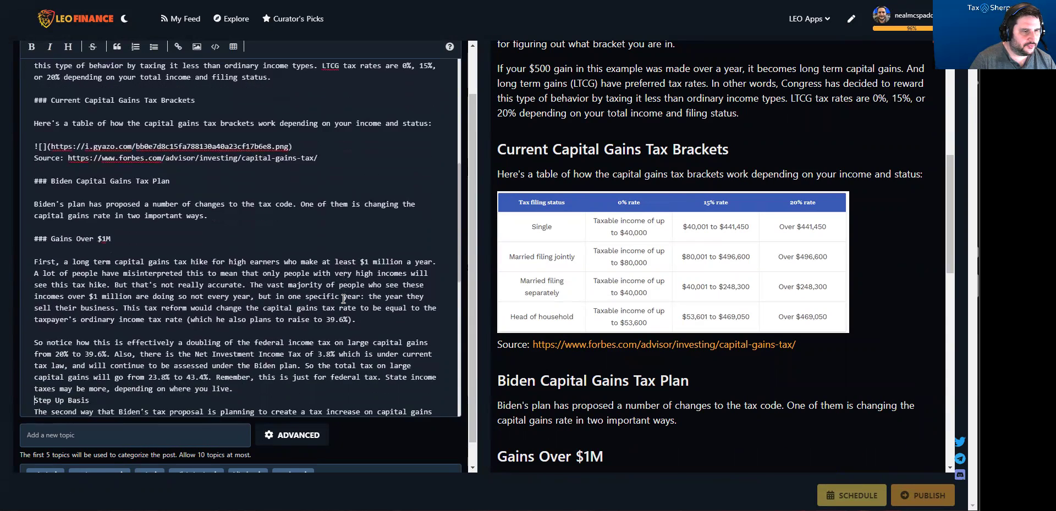
pyautogui.press('Return')
pyautogui.press('Down')
pyautogui.write('###')
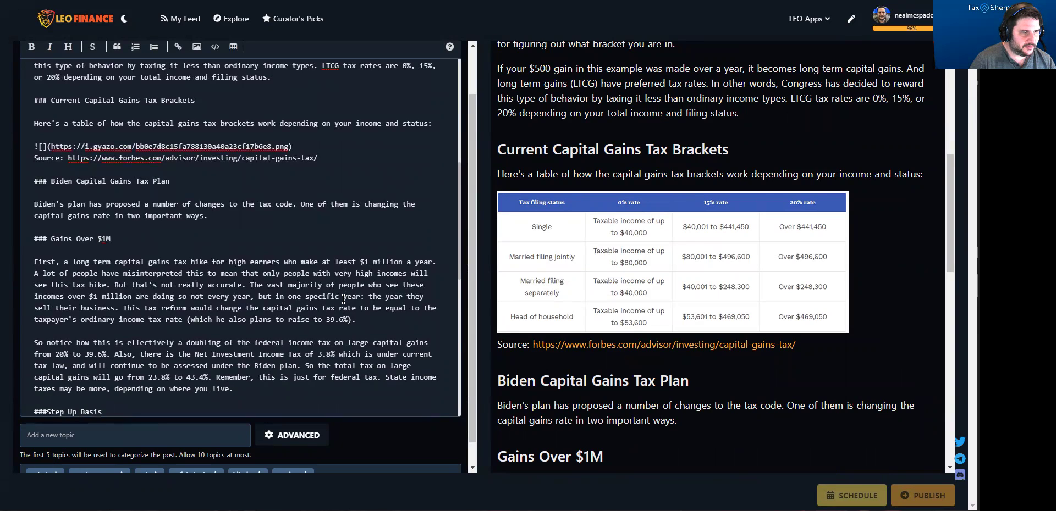
pyautogui.press('End')
pyautogui.press('Return')
# Step: Separate the first four paragraphs under "Step Up Basis" with blank lines, down to the one beginning "With Biden's plan"
pyautogui.press('Down')
pyautogui.press('Down')
pyautogui.press('Down')
pyautogui.press('Down')
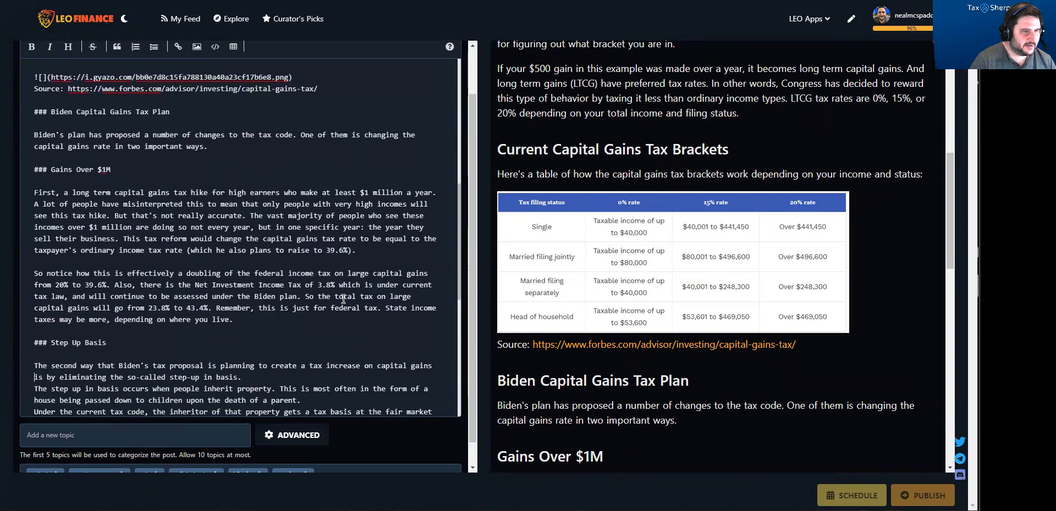
pyautogui.press('End')
pyautogui.press('Return')
pyautogui.press('Return')
pyautogui.press('Return')
pyautogui.hotkey('ctrl', 'v')
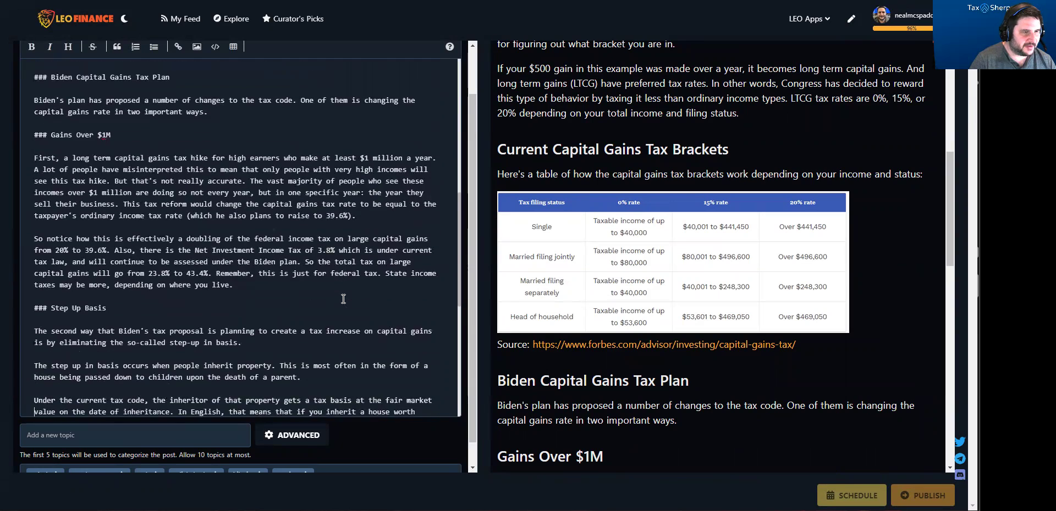
pyautogui.press('Return')
pyautogui.hotkey('ctrl', 'v')
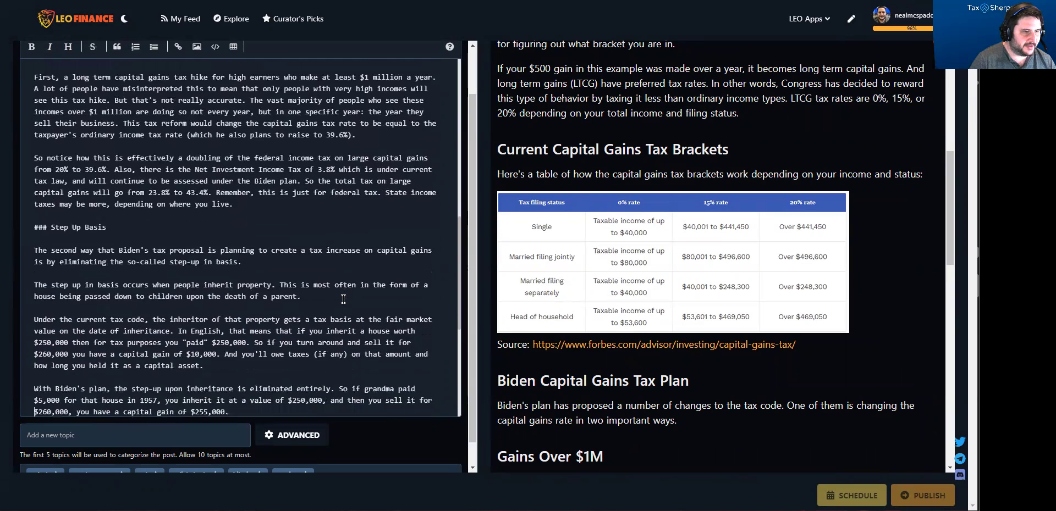
# Step: Insert blank lines before the paragraphs beginning "That's obviously an enormous tax increase" and "If the details were such"
pyautogui.press('Down')
pyautogui.press('Return')
pyautogui.press('Down')
pyautogui.press('Down')
pyautogui.press('Down')
pyautogui.press('Down')
pyautogui.press('Down')
pyautogui.press('Down')
pyautogui.press('Down')
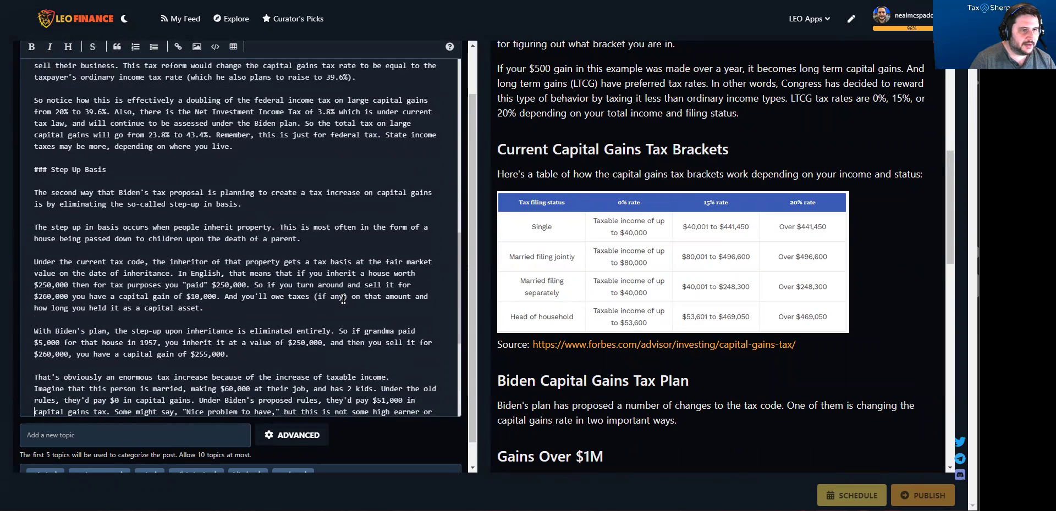
pyautogui.press('Return')
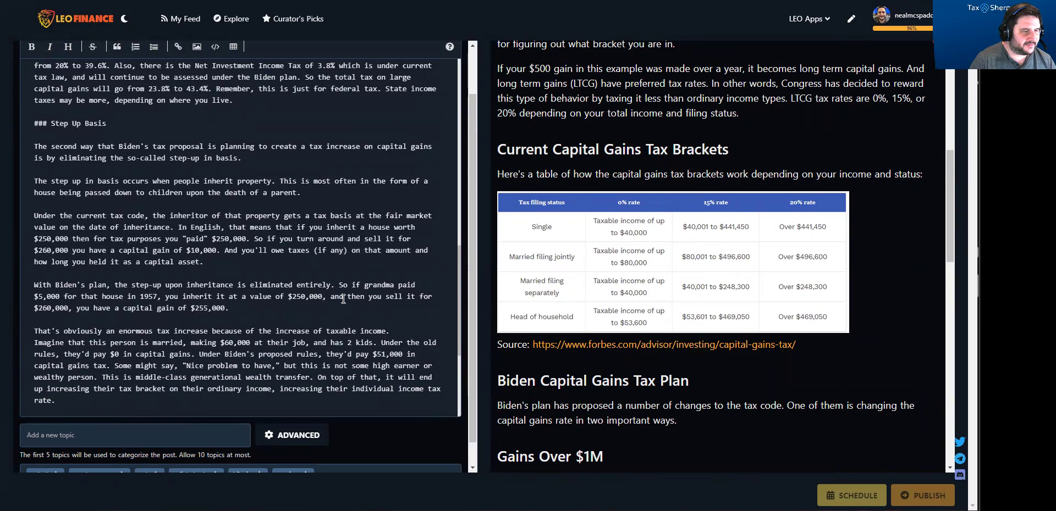
# Step: Format "Other Tax Issues" as a level 3 header with ###, with blank lines above and below it
pyautogui.press('Down')
pyautogui.press('Down')
pyautogui.press('Down')
pyautogui.press('Return')
pyautogui.press('Down')
pyautogui.write('###')
pyautogui.press('End')
pyautogui.press('Return')
# Step: Insert a blank line before the paragraph beginning "I'm writing this in November of 2020"
pyautogui.press('Down')
pyautogui.press('Down')
pyautogui.press('Down')
pyautogui.press('Down')
pyautogui.press('Down')
pyautogui.press('Down')
pyautogui.press('Down')
pyautogui.press('Down')
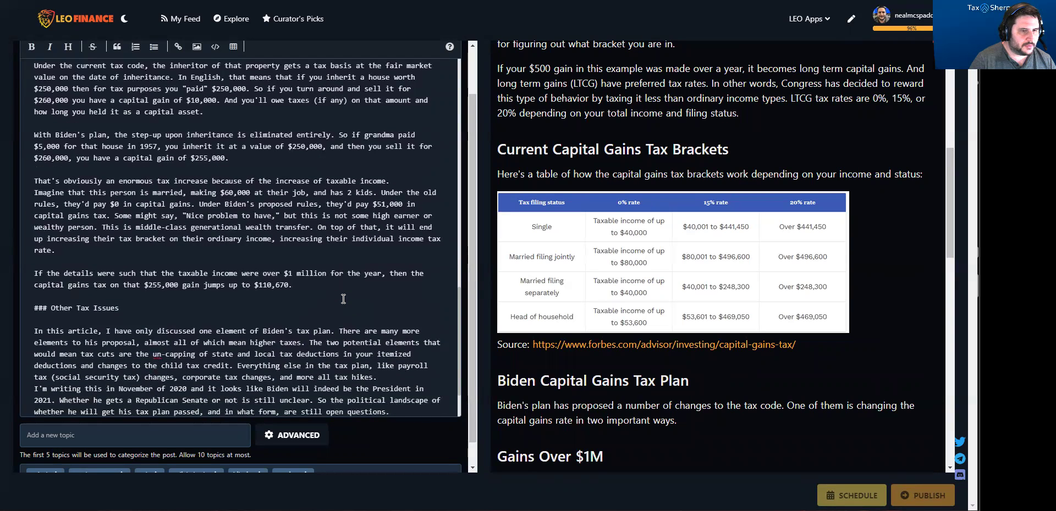
pyautogui.press('Return')
# Step: Insert a blank line before the closing paragraph beginning "The one thing that is clear"
pyautogui.press('Up')
pyautogui.press('Down')
pyautogui.press('Down')
pyautogui.press('Down')
pyautogui.press('Down')
pyautogui.press('Down')
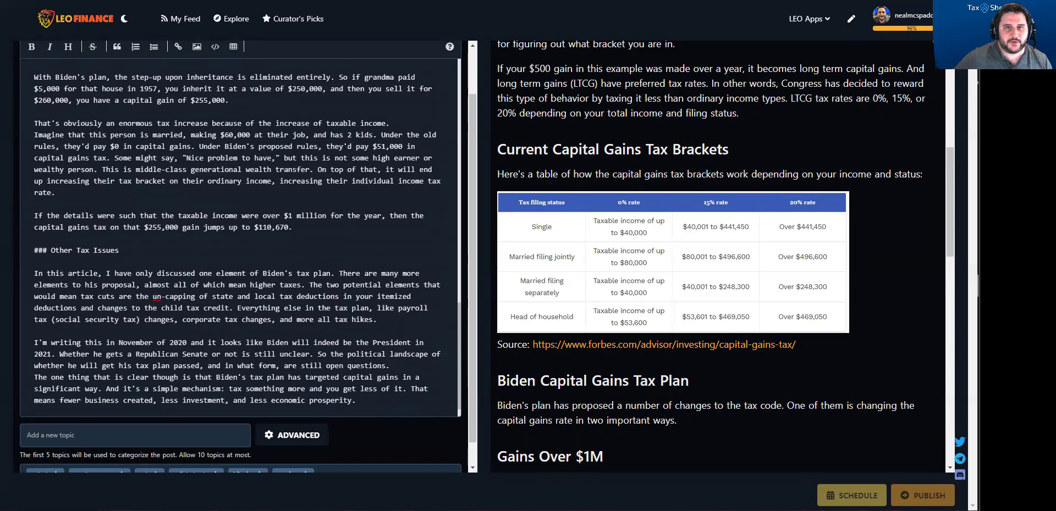
pyautogui.moveTo(947, 184); pyautogui.dragTo(942, 465)
pyautogui.click(390, 366)
pyautogui.press('Return')
# Step: Check the formatting of the rendered post preview from the article's title through its closing paragraph
pyautogui.scroll(10, 823, 267)
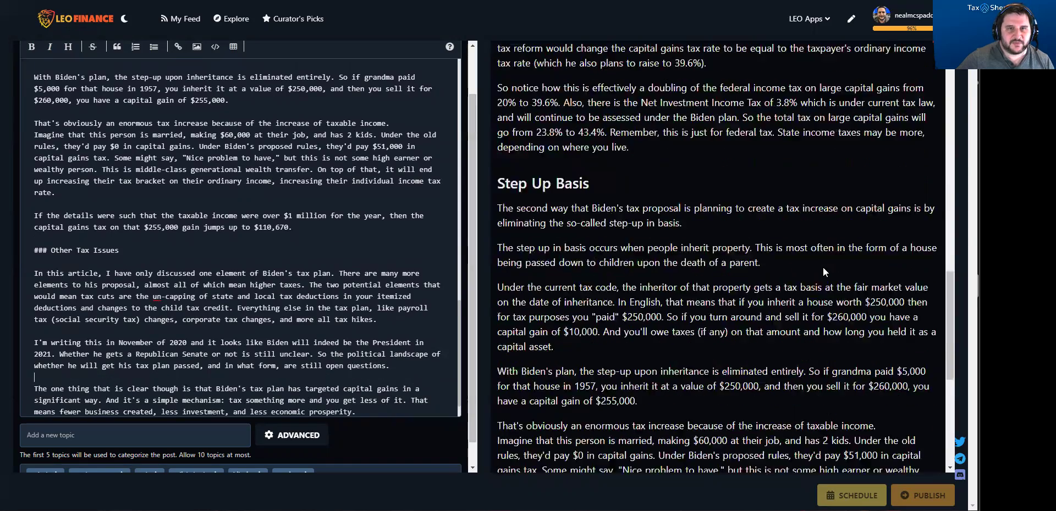
pyautogui.moveTo(948, 265); pyautogui.dragTo(946, 93)
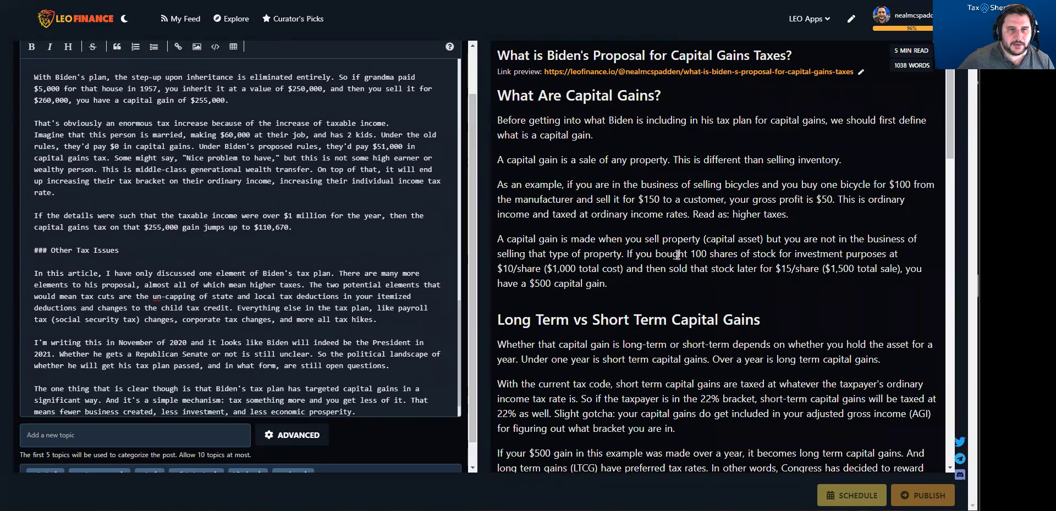
pyautogui.scroll(-4, 677, 253)
pyautogui.scroll(-18, 695, 277)
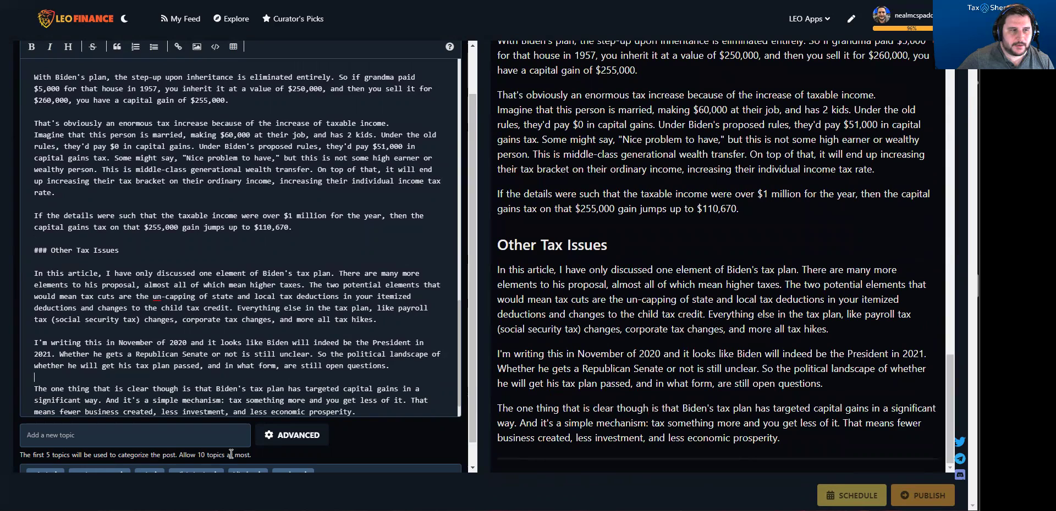
# Step: Add the topics taxes, biden and capitalgains to the post
pyautogui.click(106, 432)
pyautogui.write('taxes')
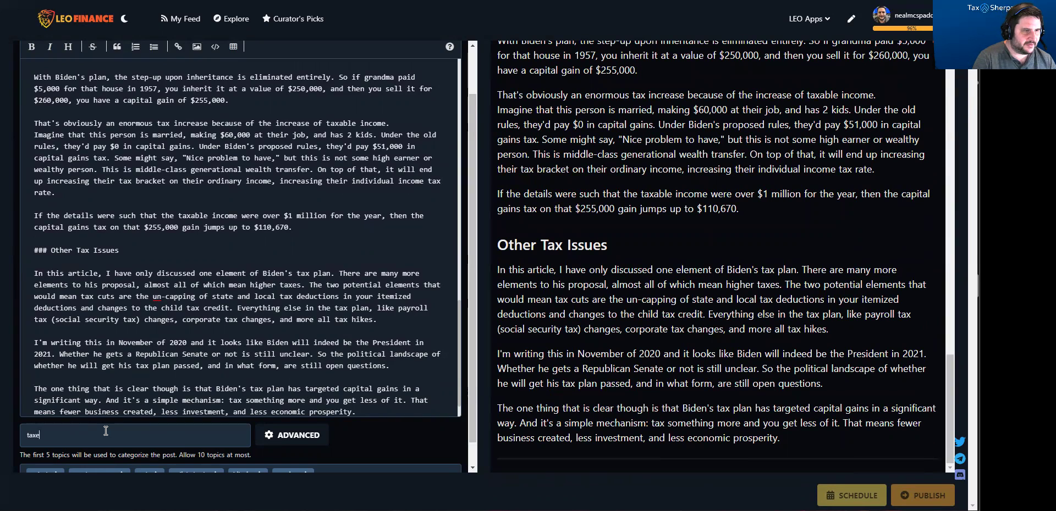
pyautogui.press('space')
pyautogui.write('biden')
pyautogui.press('space')
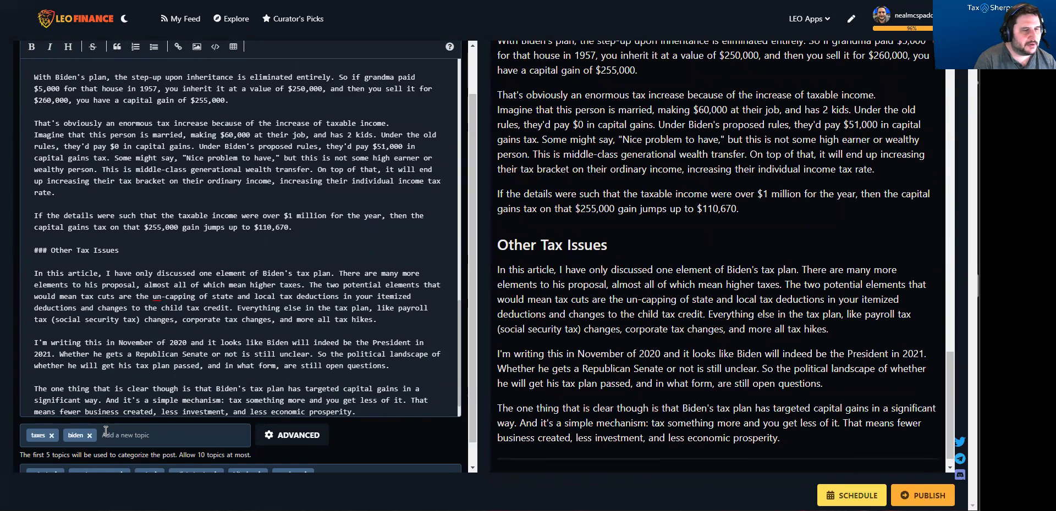
pyautogui.write('capital')
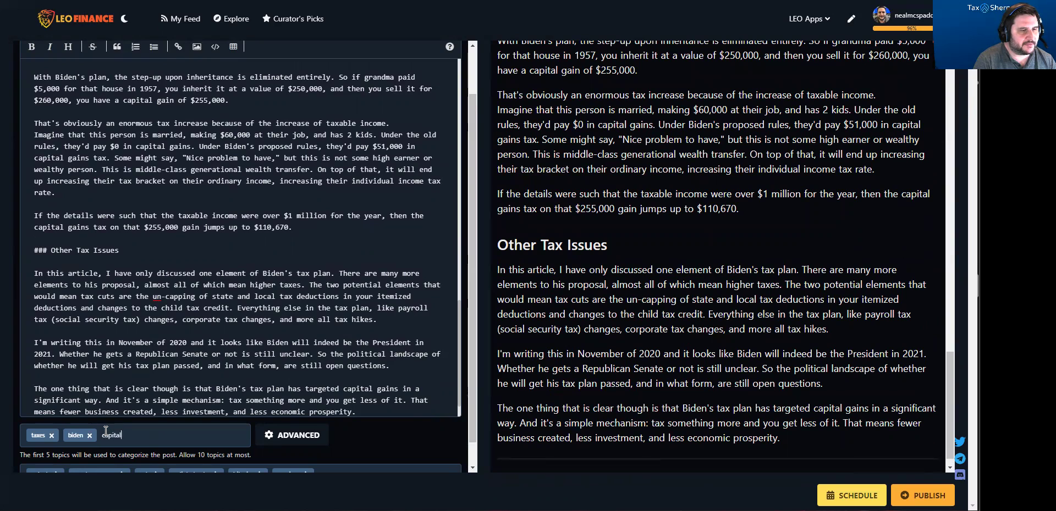
pyautogui.write('gains')
pyautogui.press('space')
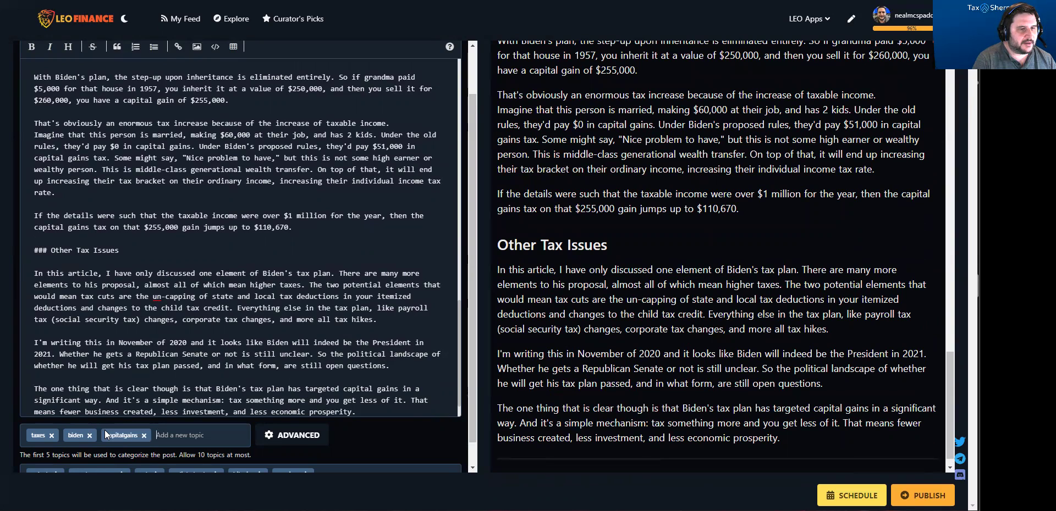
# Step: Add the economics topic and the suggested palnet topic, and publish the post
pyautogui.write('economi')
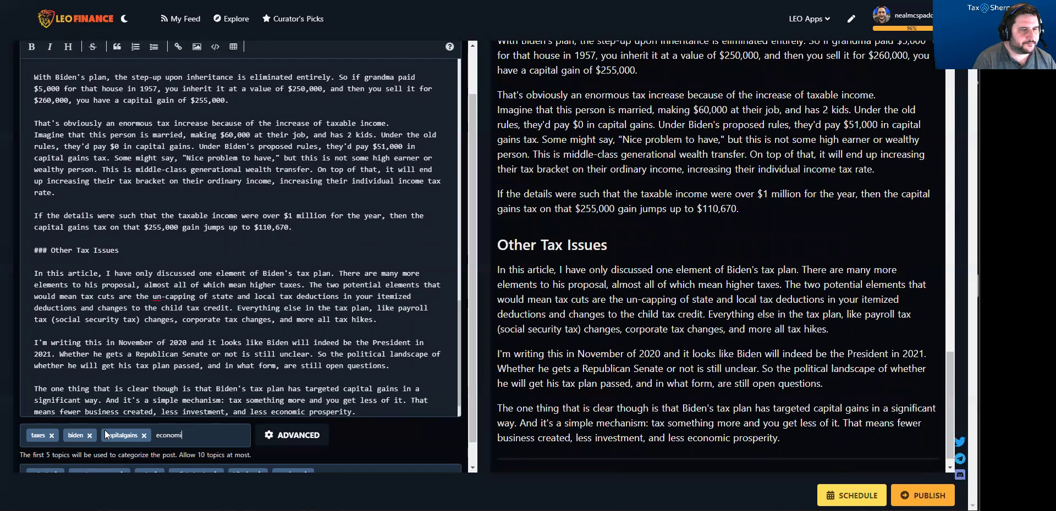
pyautogui.write('cs')
pyautogui.press('space')
pyautogui.scroll(-3, 195, 445)
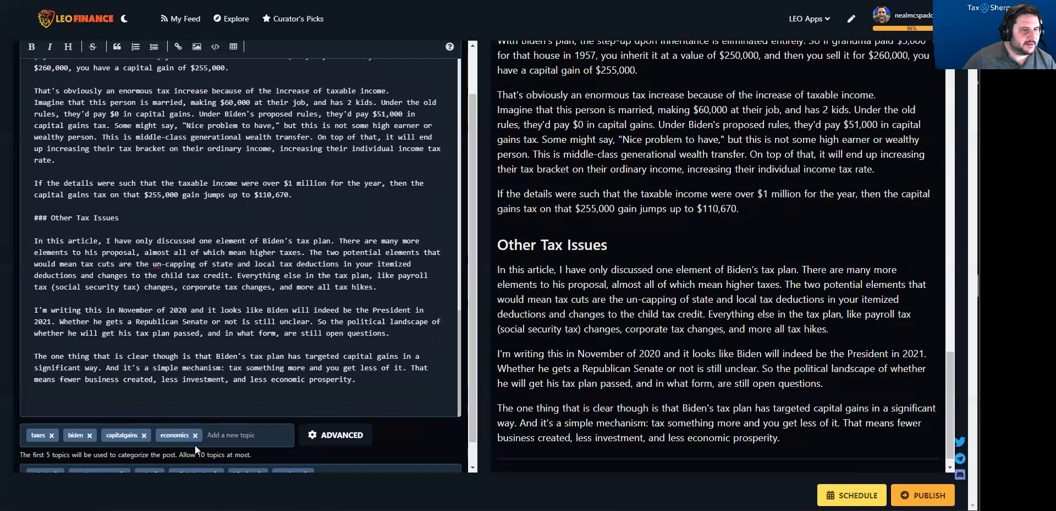
pyautogui.click(31, 451)
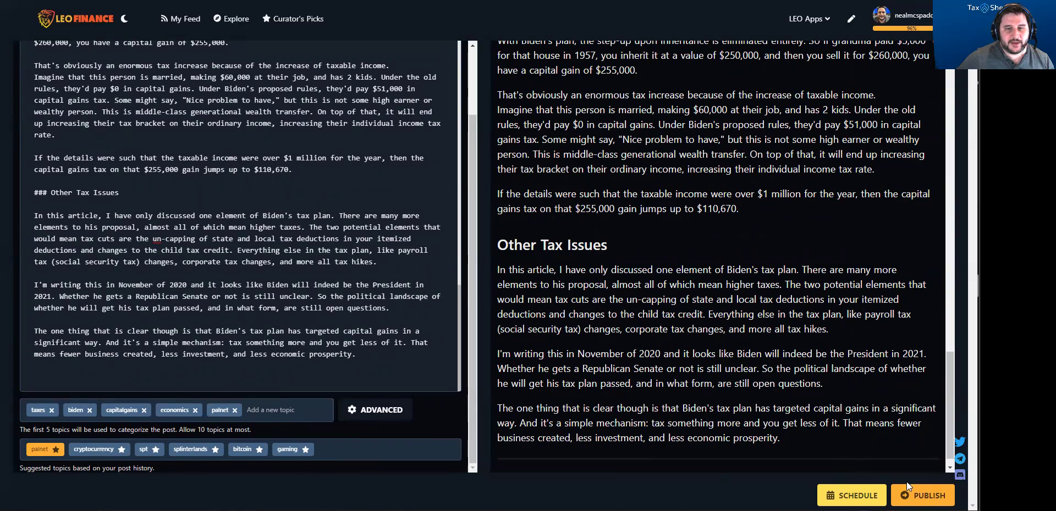
pyautogui.click(923, 495)
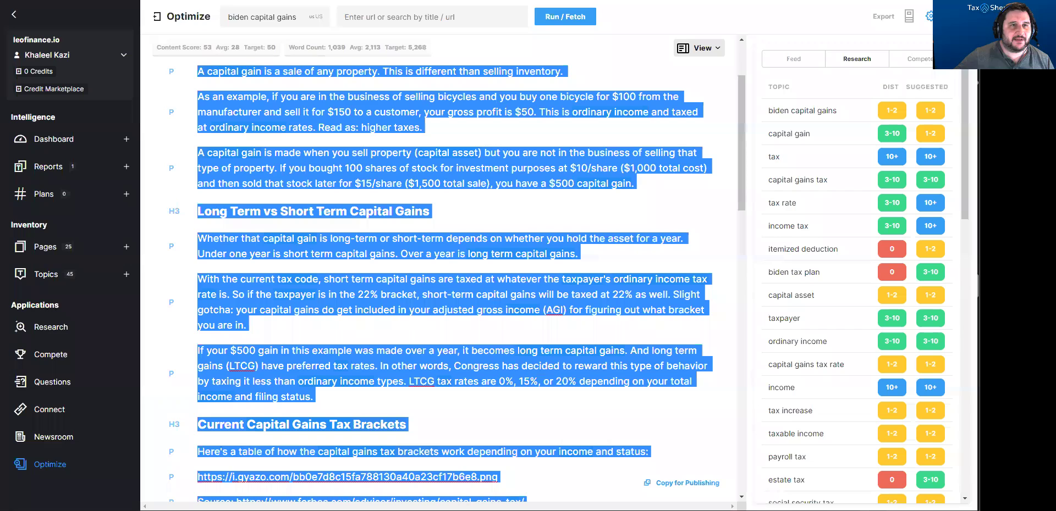
# Step: Review the article's content score and its topic distribution against the suggested counts in MarketMuse Optimize
pyautogui.click(359, 284)
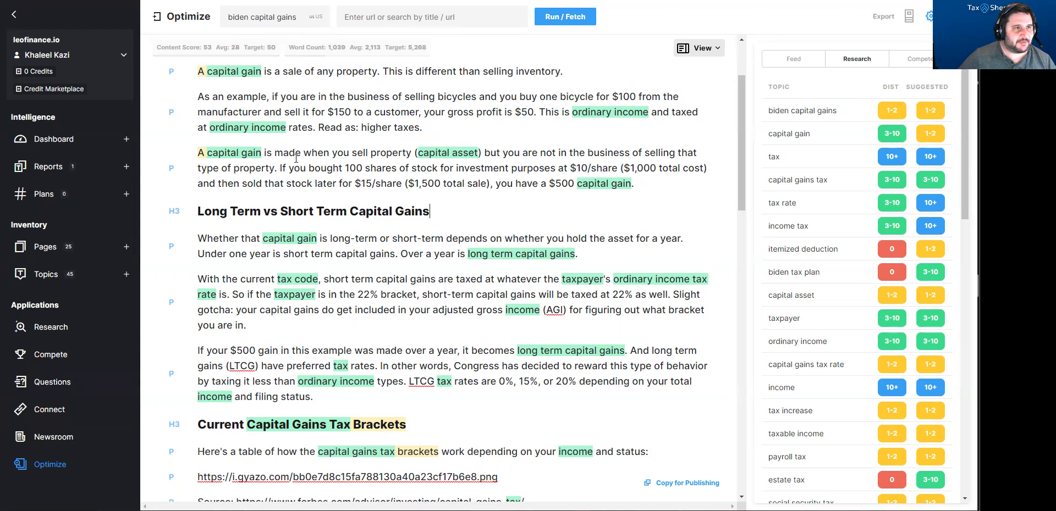
pyautogui.scroll(2, 562, 191)
pyautogui.scroll(-4, 419, 109)
pyautogui.scroll(4, 419, 108)
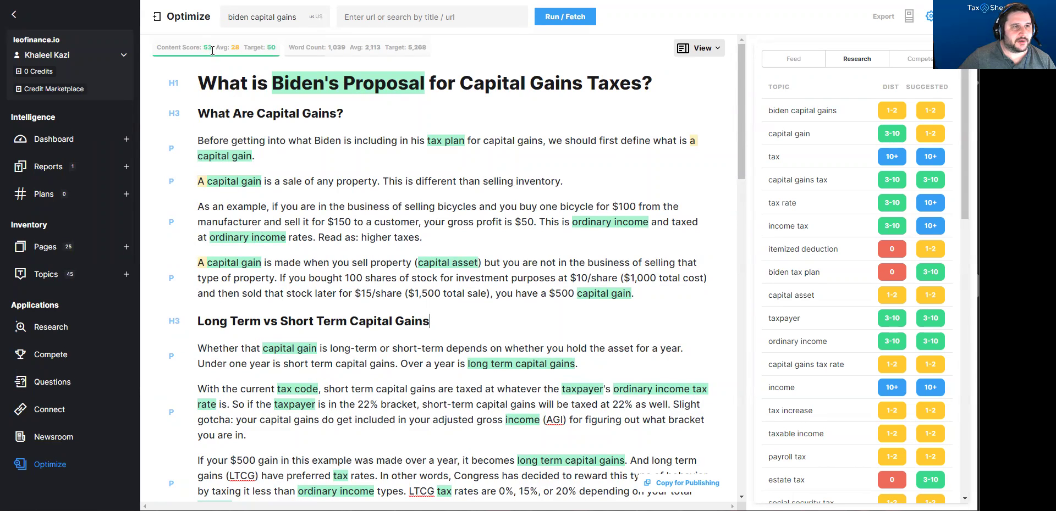
pyautogui.scroll(-7, 788, 265)
pyautogui.scroll(2, 788, 266)
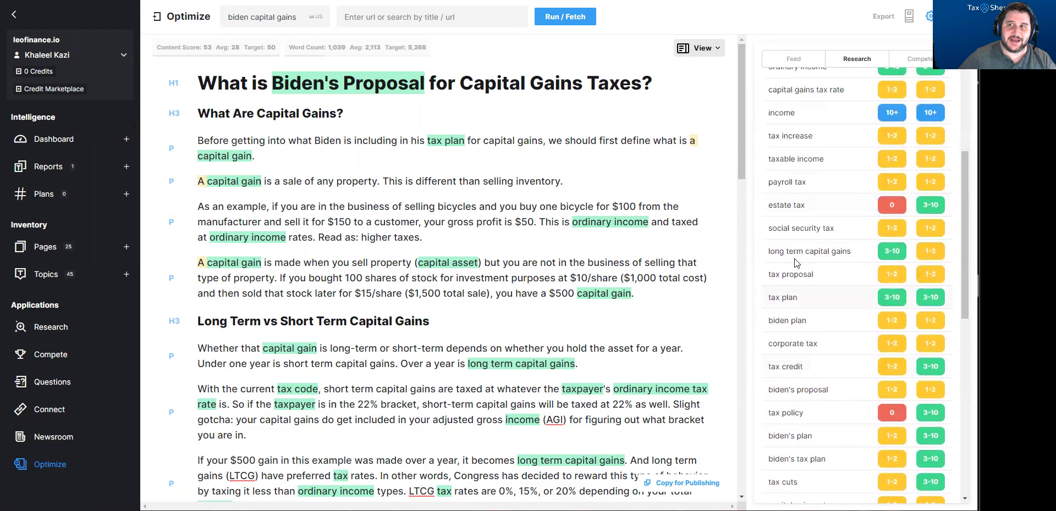